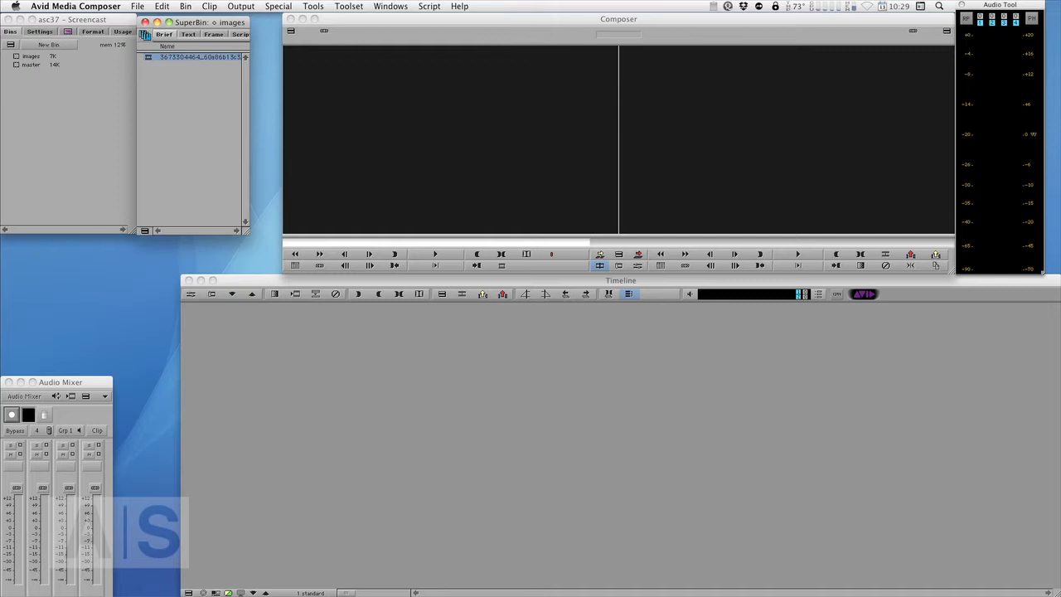
- Open photographobia.jpg in Preview and confirm its 3888 × 3240 pixel size in the info panel
double_click(920, 222)
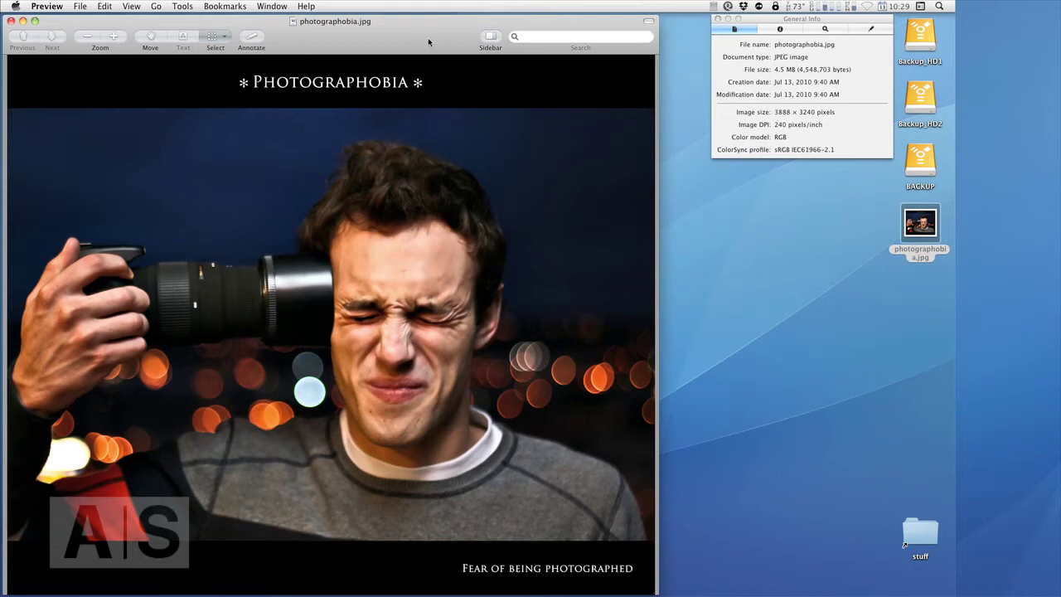
mouse_move(429, 40)
mouse_down()
mouse_move(489, 25)
mouse_move(425, 25)
mouse_up()
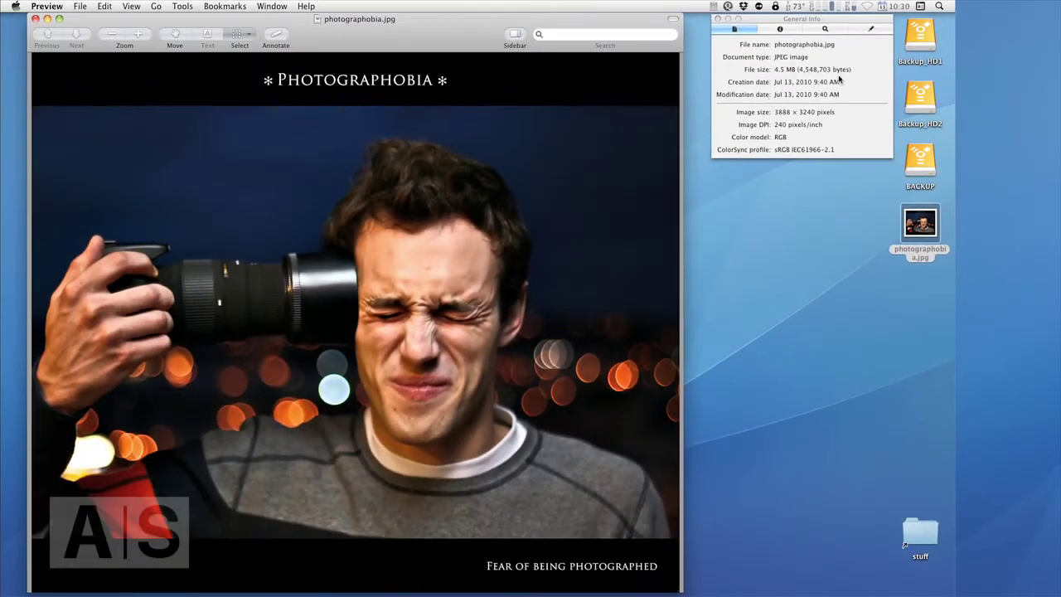
- Quit Preview, then drag Avid Pan & Zoom from the Image effects onto the photographobia.jpg clip
key(super+q)
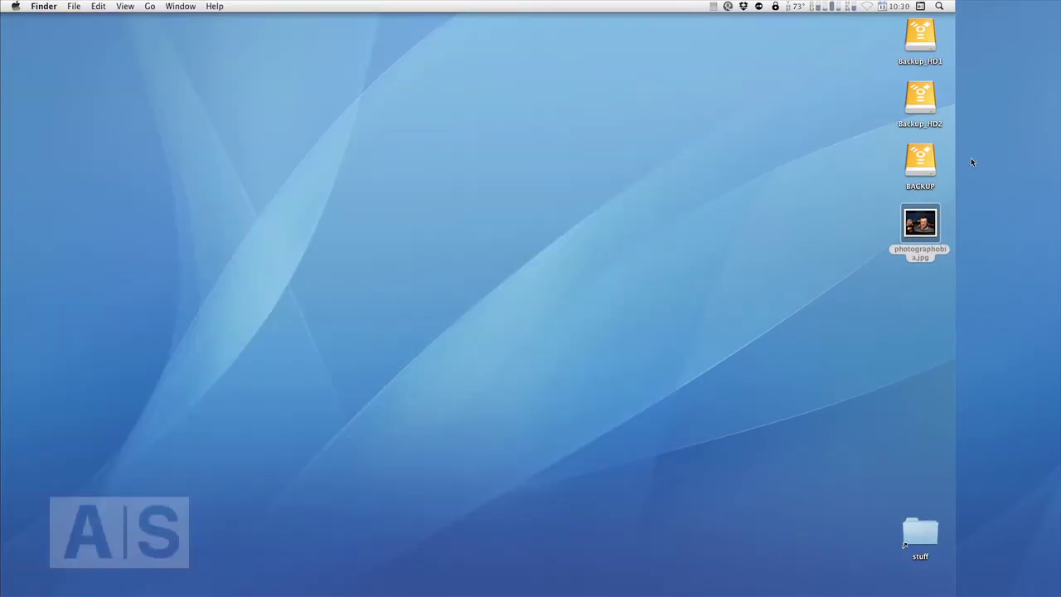
key(super+Tab)
key(super+Tab)
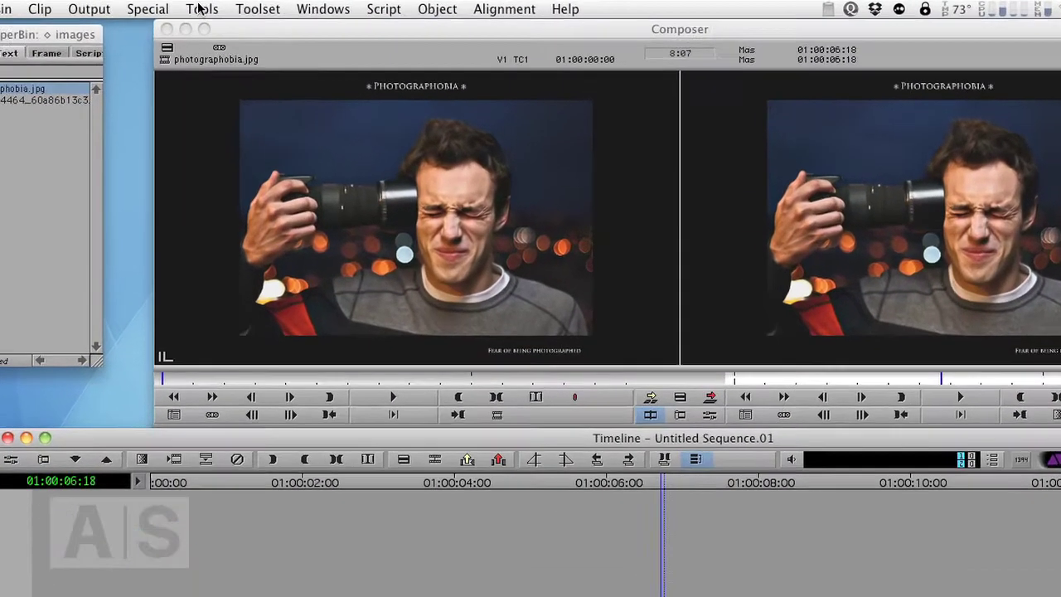
click(312, 5)
click(163, 454)
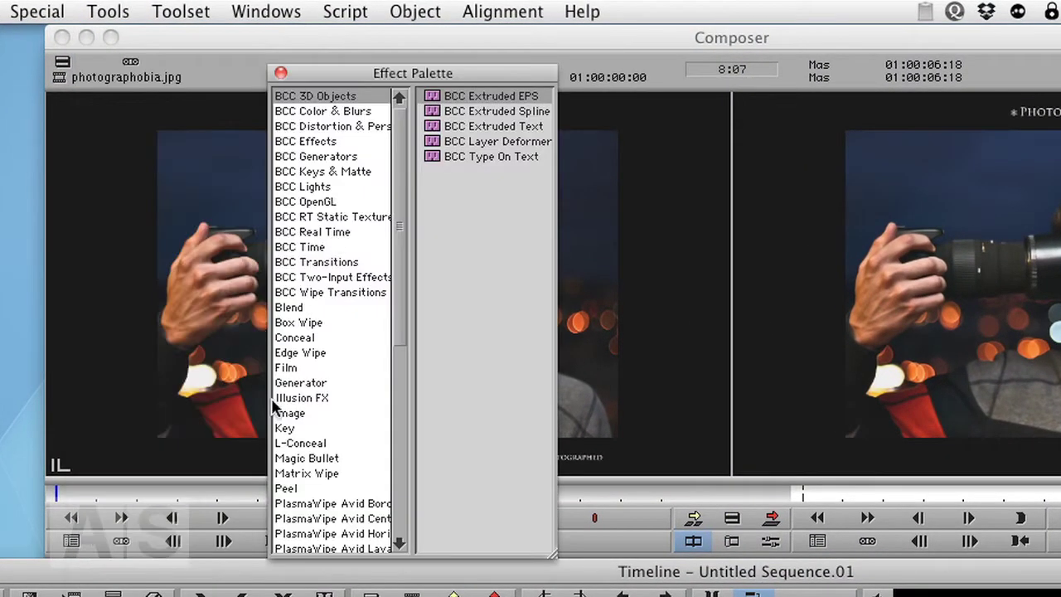
click(299, 413)
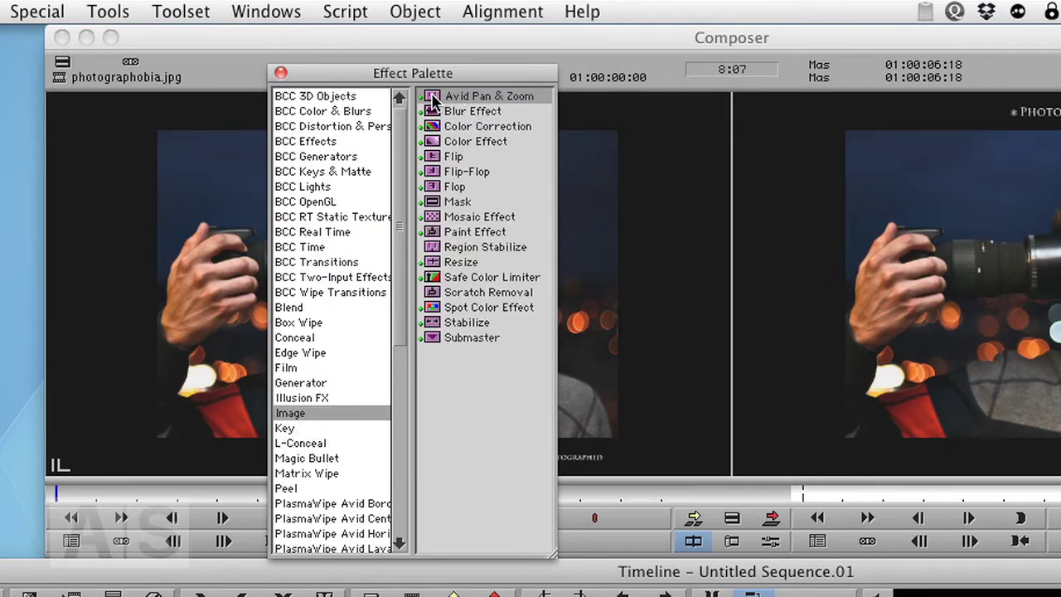
drag(434, 98, 520, 554)
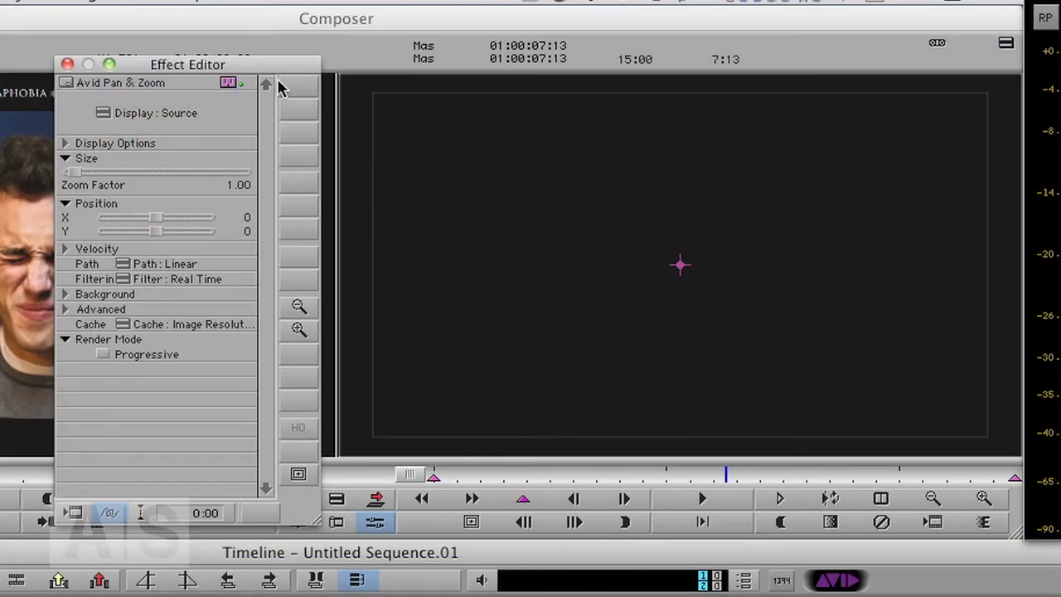
- Choose photographobia.jpg as the Pan & Zoom source image
click(69, 85)
drag(33, 203, 559, 85)
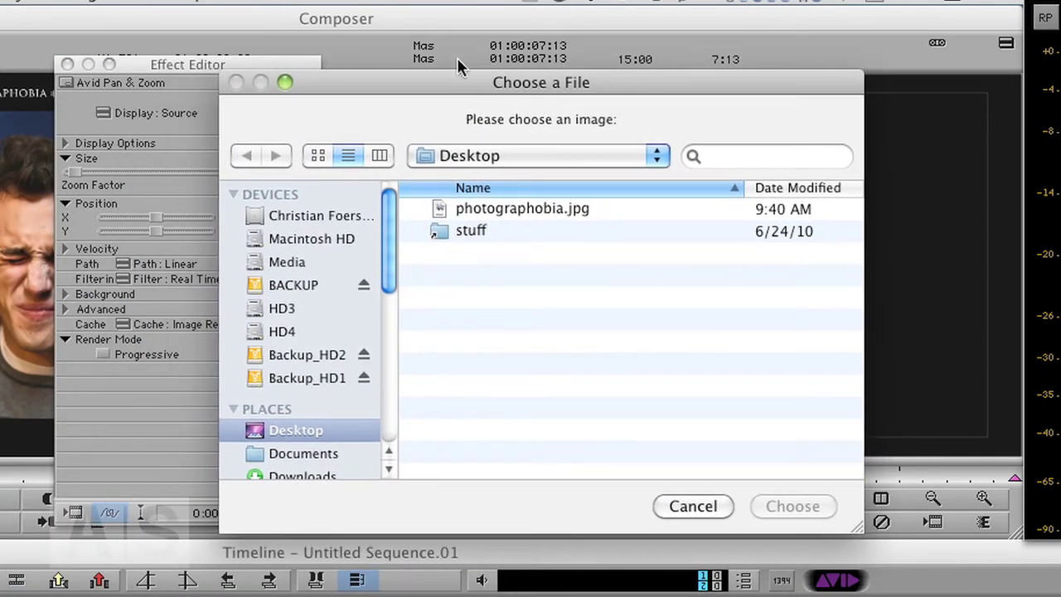
click(514, 210)
click(791, 505)
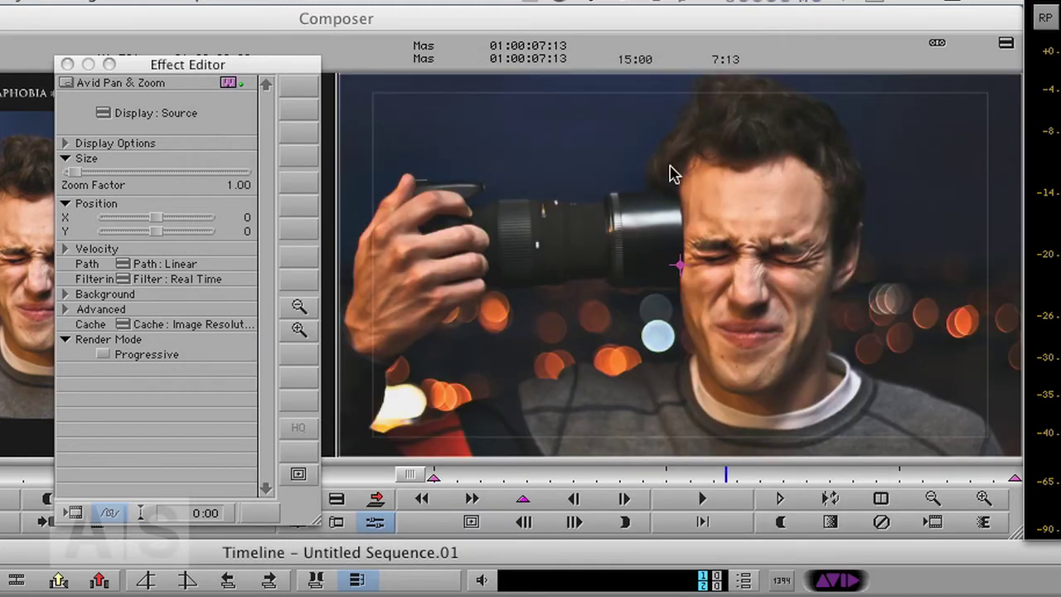
- Scrub through the sequence and park the position indicator back at its start
click(545, 474)
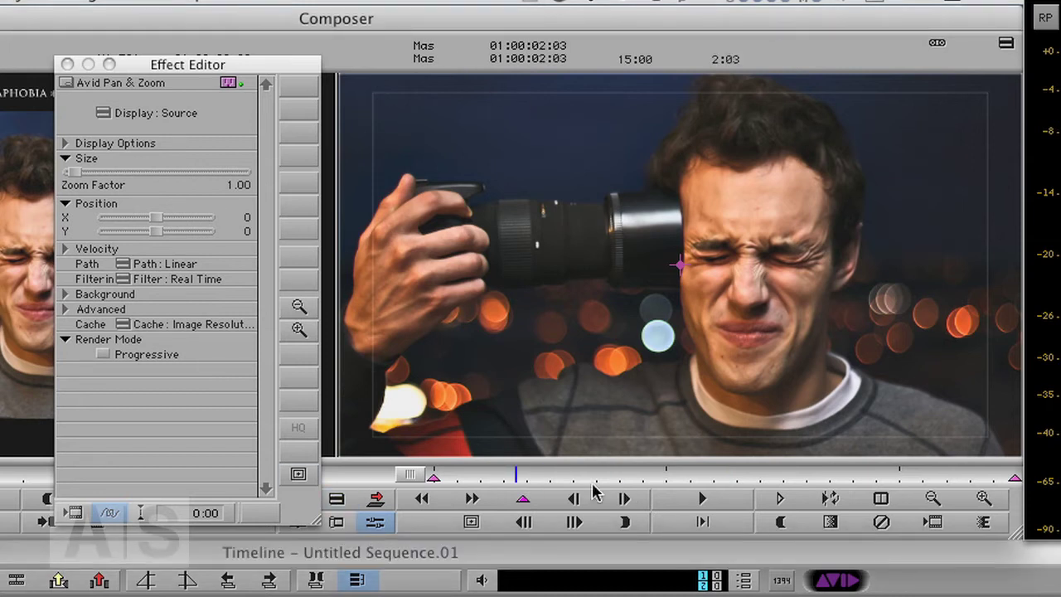
click(626, 494)
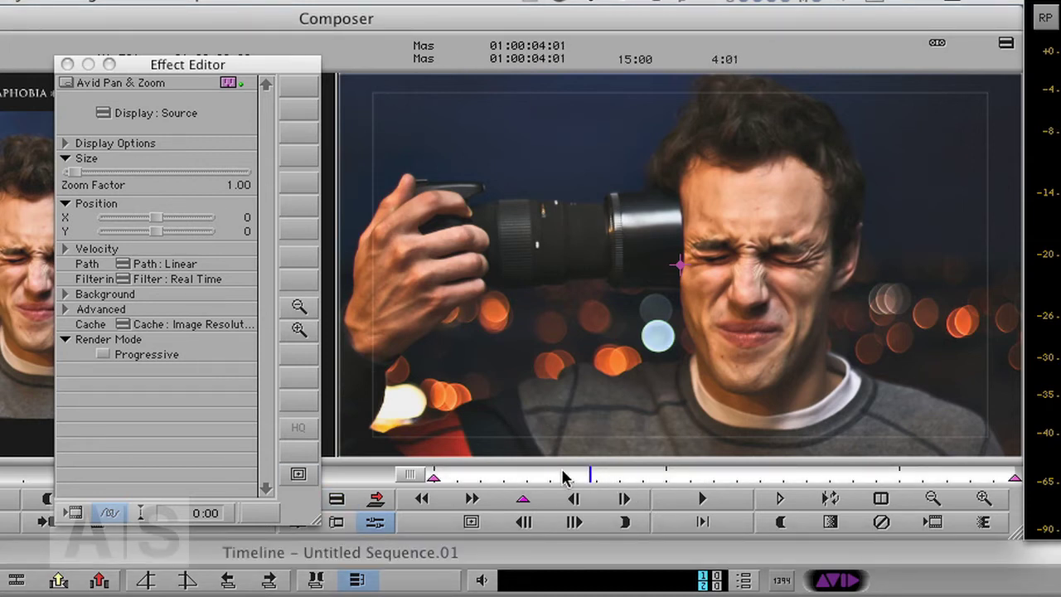
click(440, 476)
click(469, 477)
click(545, 477)
drag(539, 478, 526, 478)
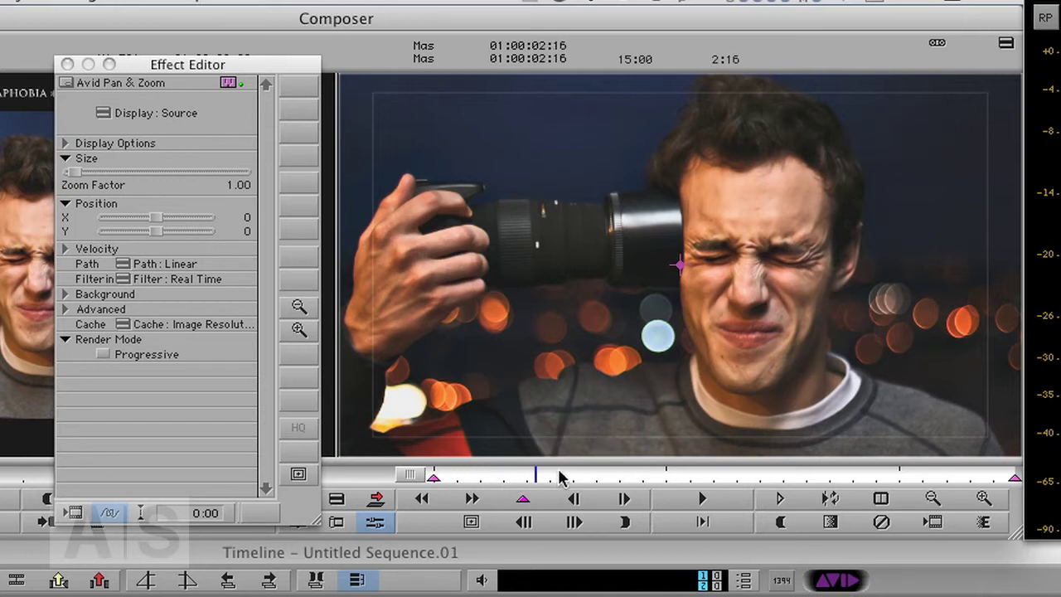
click(457, 478)
click(431, 479)
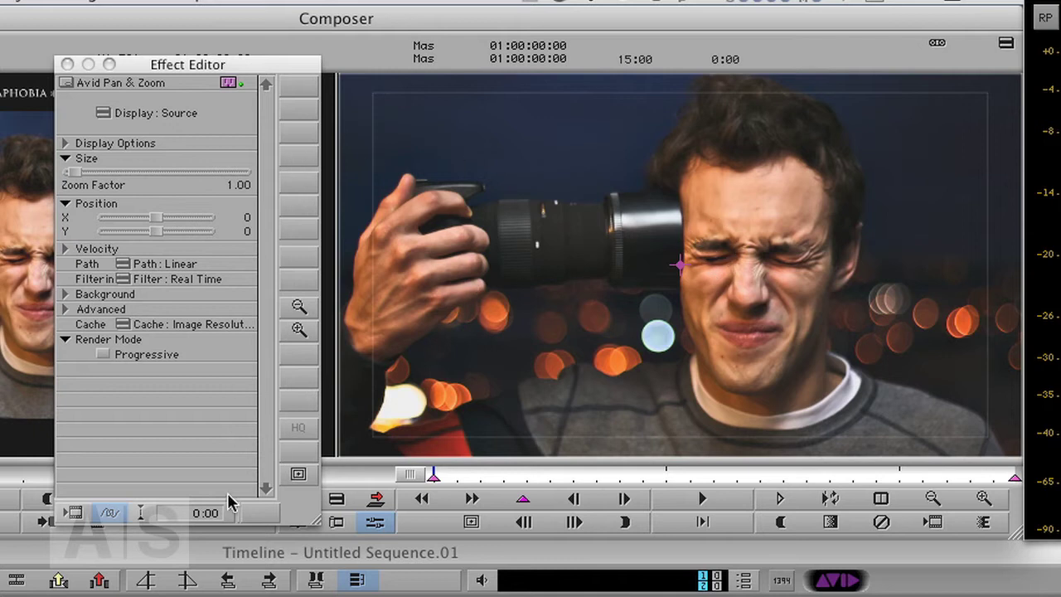
- Zoom the start keyframe to 2.00 and centre the box on the man's face at 56/121
click(422, 496)
click(74, 172)
drag(73, 173, 89, 174)
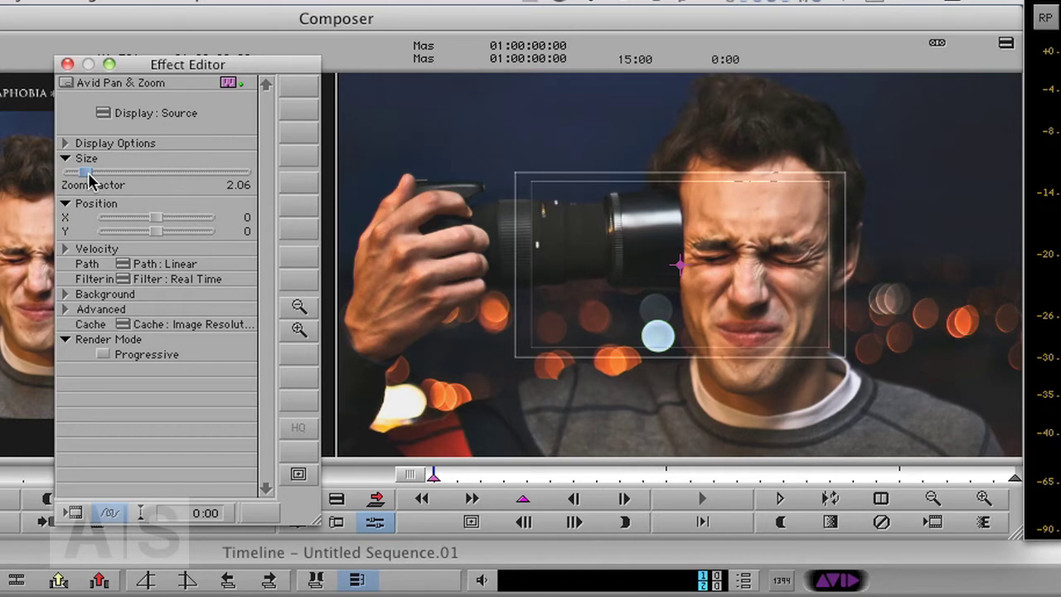
click(678, 271)
drag(678, 265, 718, 314)
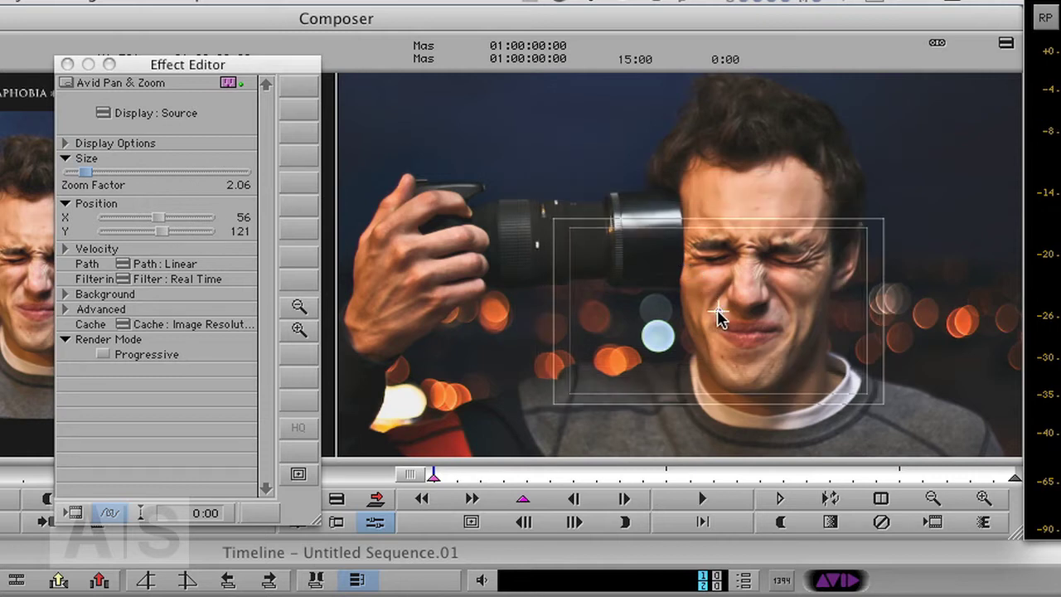
click(87, 173)
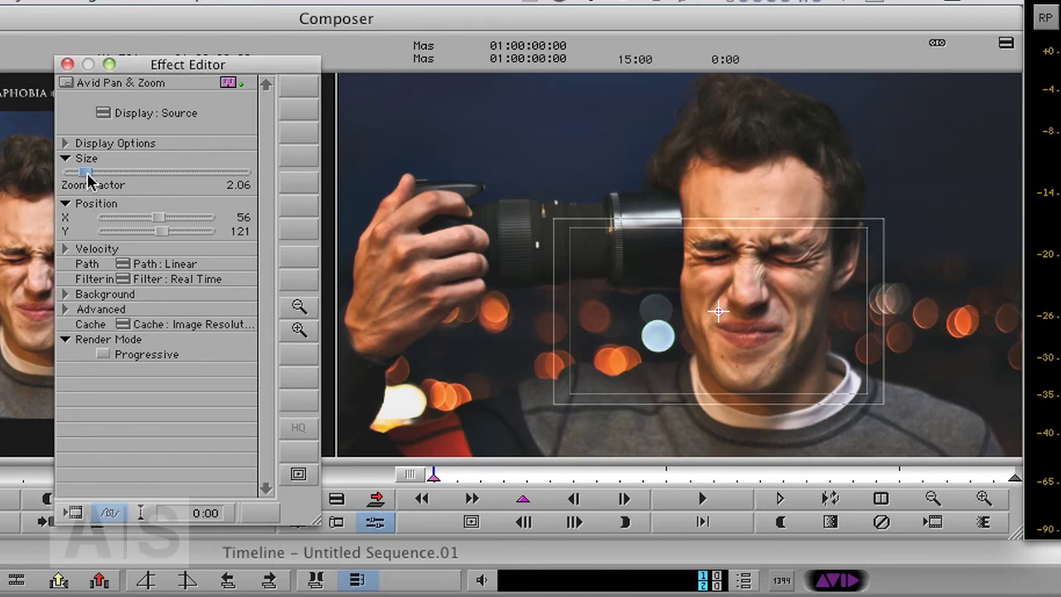
drag(87, 174, 89, 179)
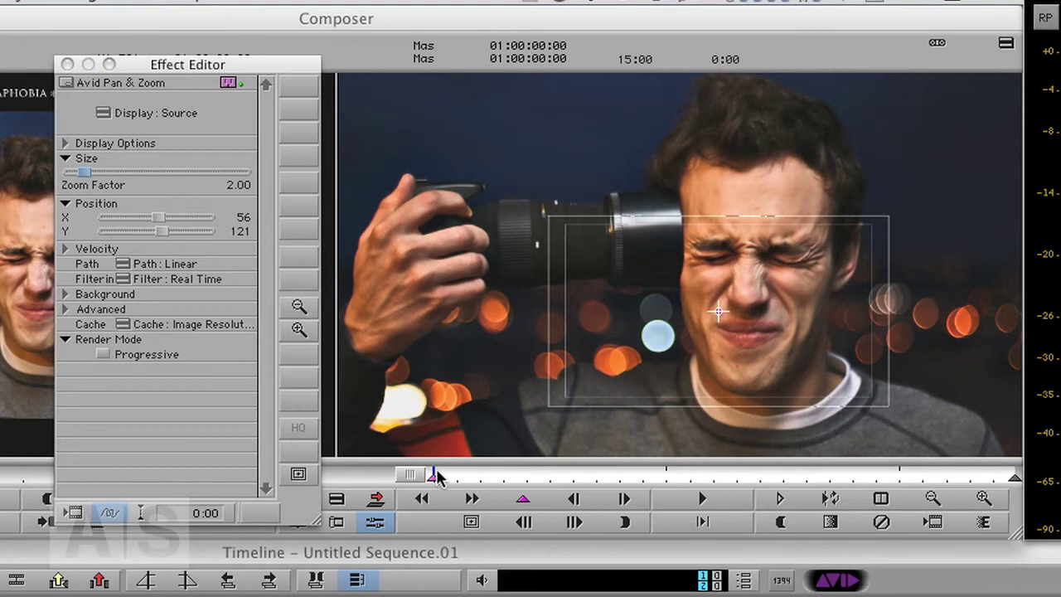
mouse_move(437, 475)
mouse_down()
mouse_move(1011, 478)
mouse_move(428, 475)
mouse_up()
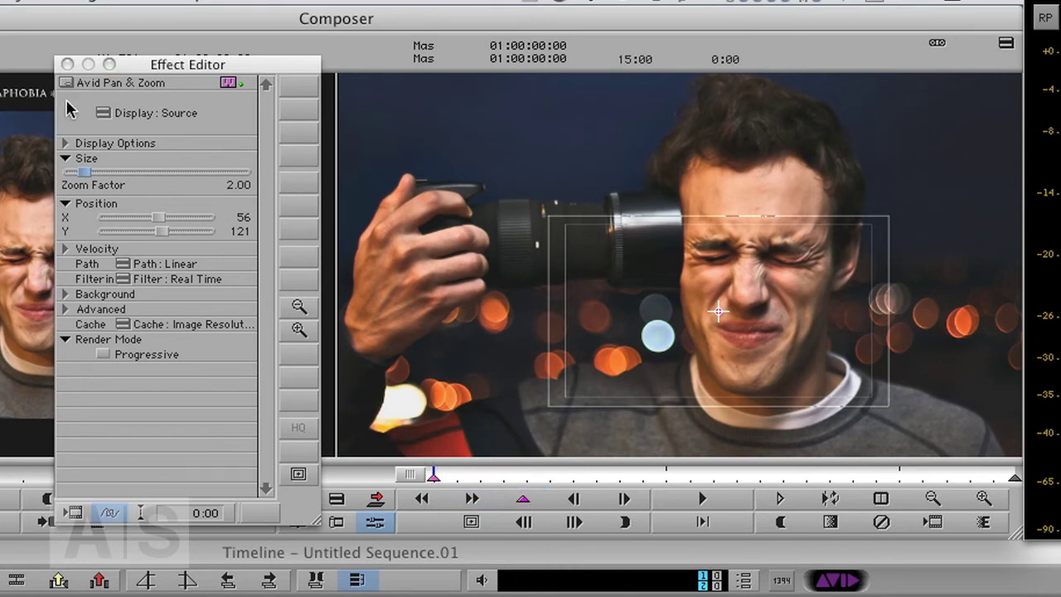
- Switch the Pan & Zoom Display from Source to Target and scrub the move
click(103, 112)
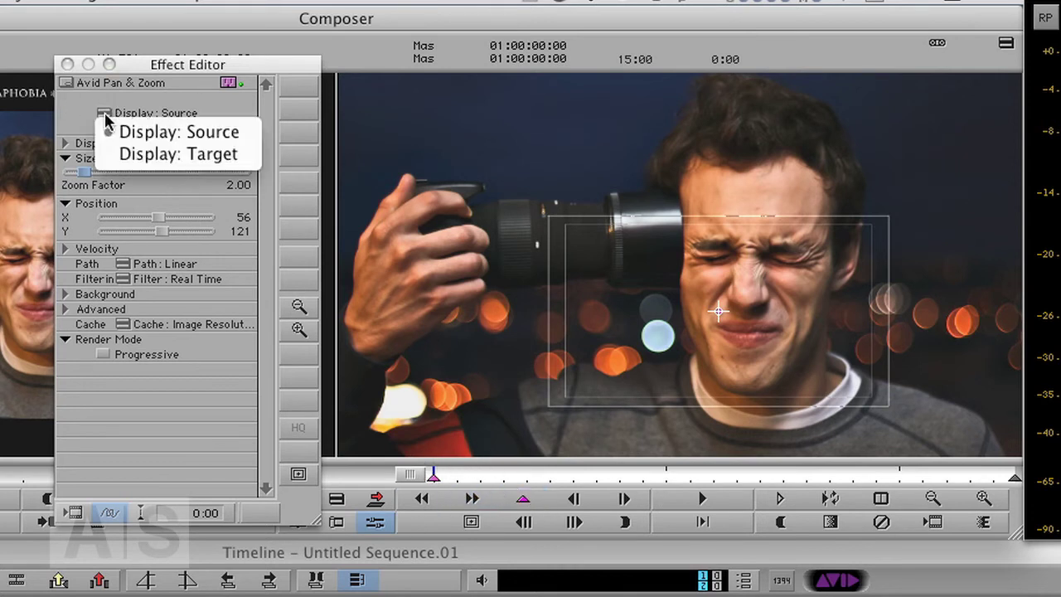
click(164, 155)
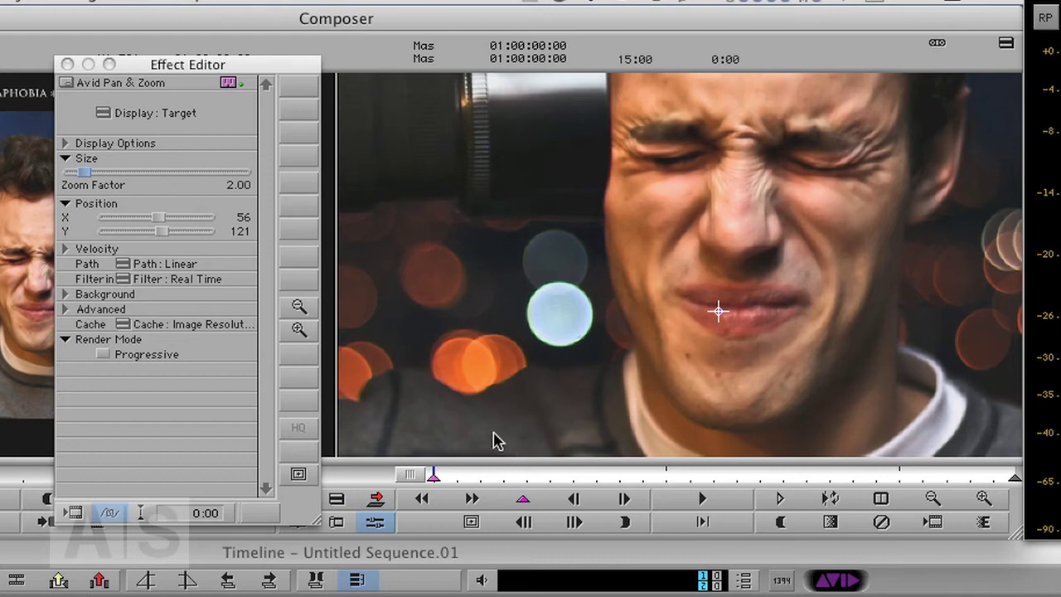
drag(432, 479, 407, 483)
- Try shifting the face framing up to Y 88, undo it, and play the move back
drag(718, 312, 718, 298)
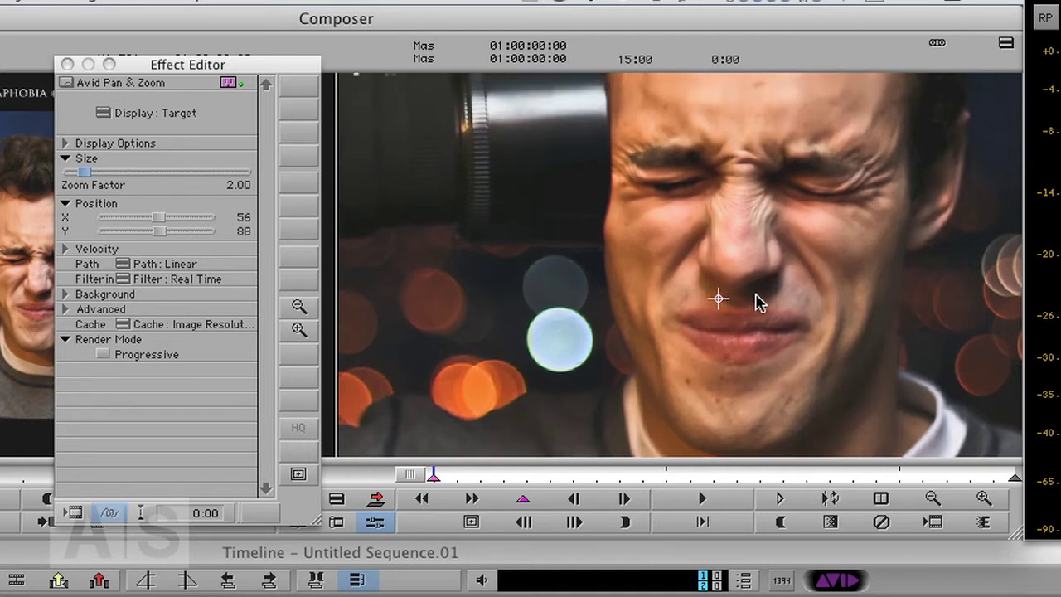
key(super+z)
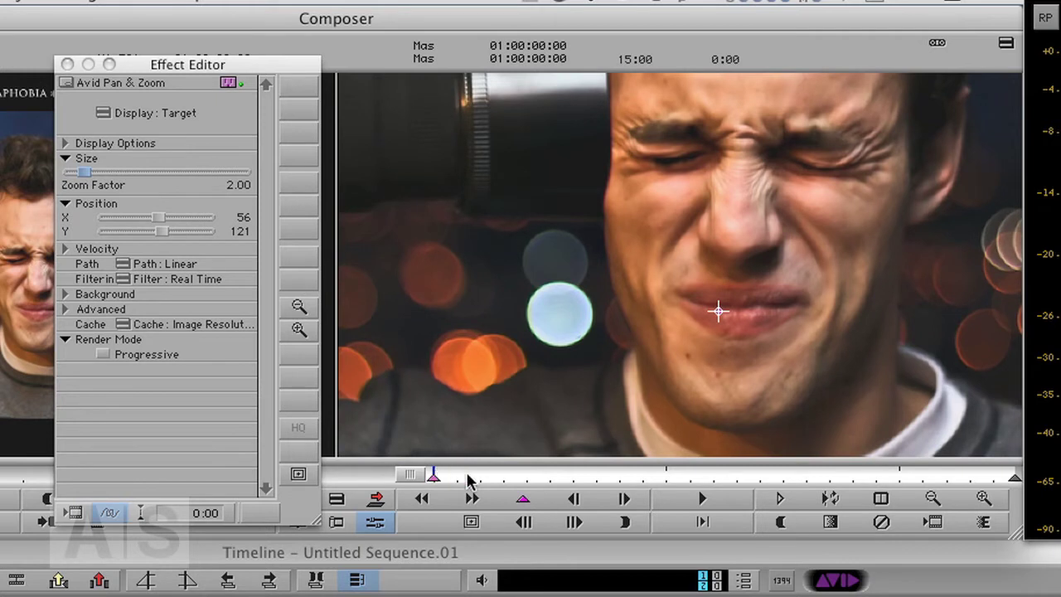
click(702, 498)
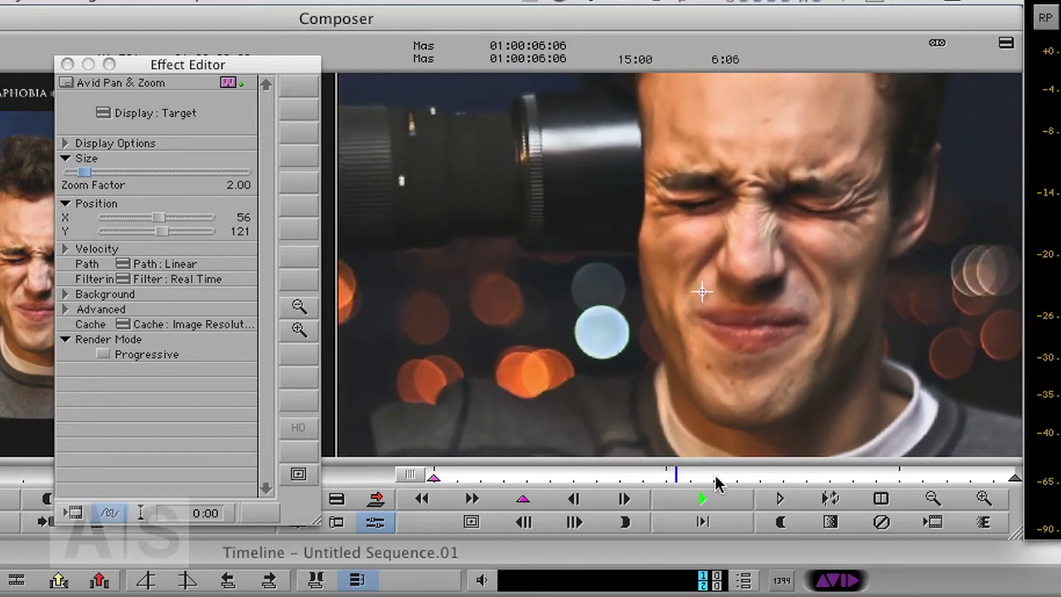
- Add Pan & Zoom keyframes at 6:14 and 5:09, then return to the sequence start
key(End)
click(524, 476)
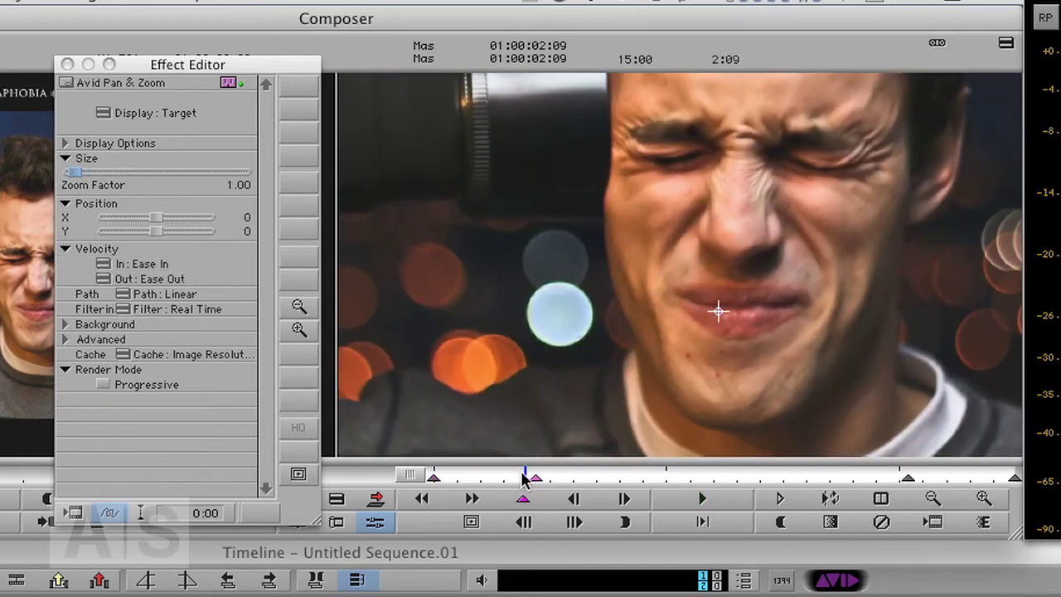
drag(469, 479, 891, 494)
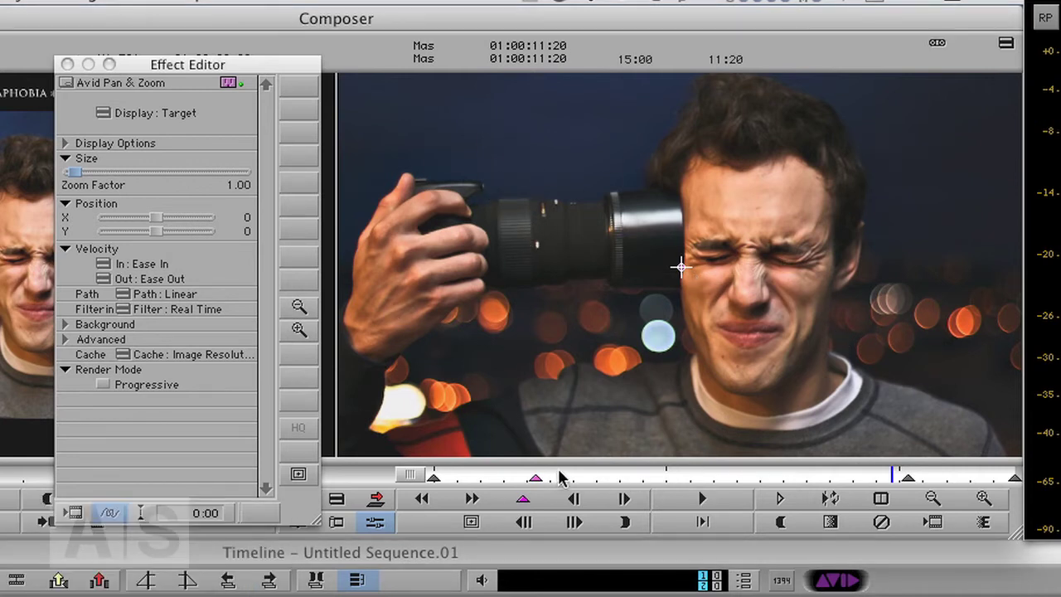
click(535, 479)
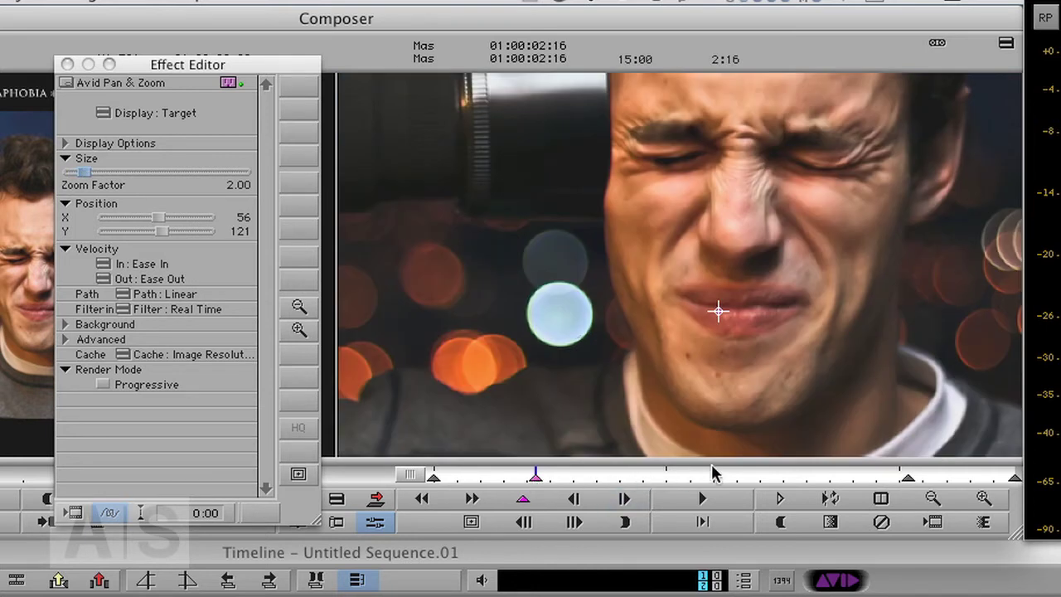
mouse_move(710, 481)
mouse_down()
mouse_move(737, 481)
mouse_move(700, 482)
mouse_up()
key(apostrophe)
mouse_move(654, 484)
mouse_down()
mouse_move(635, 481)
mouse_move(645, 483)
mouse_up()
key(apostrophe)
key(a)
key(a)
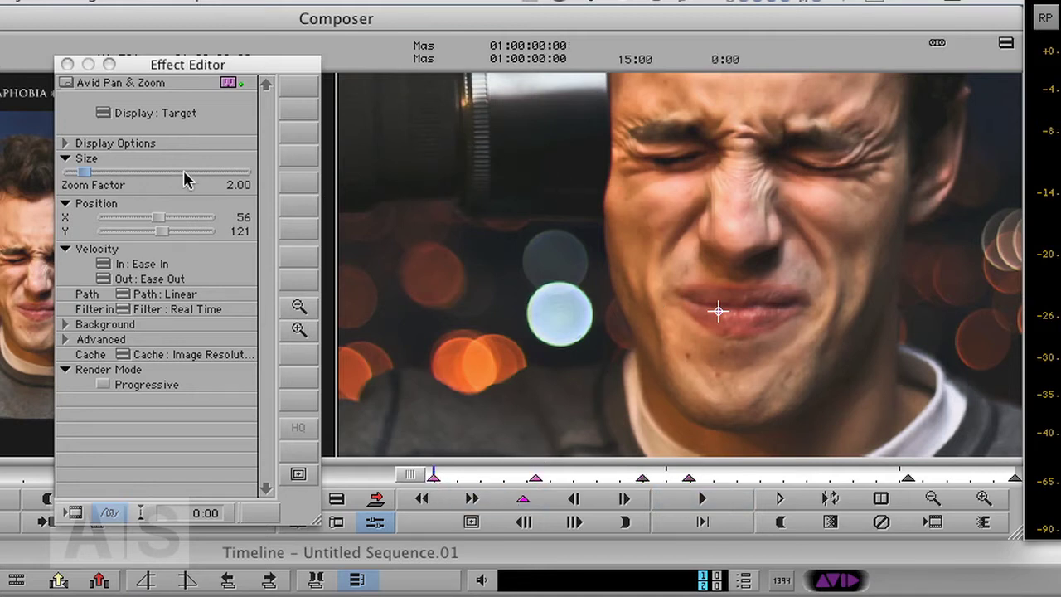
- Frame the opening keyframe on the hand-held camera at zoom 1.98 and play it in Target view
click(103, 113)
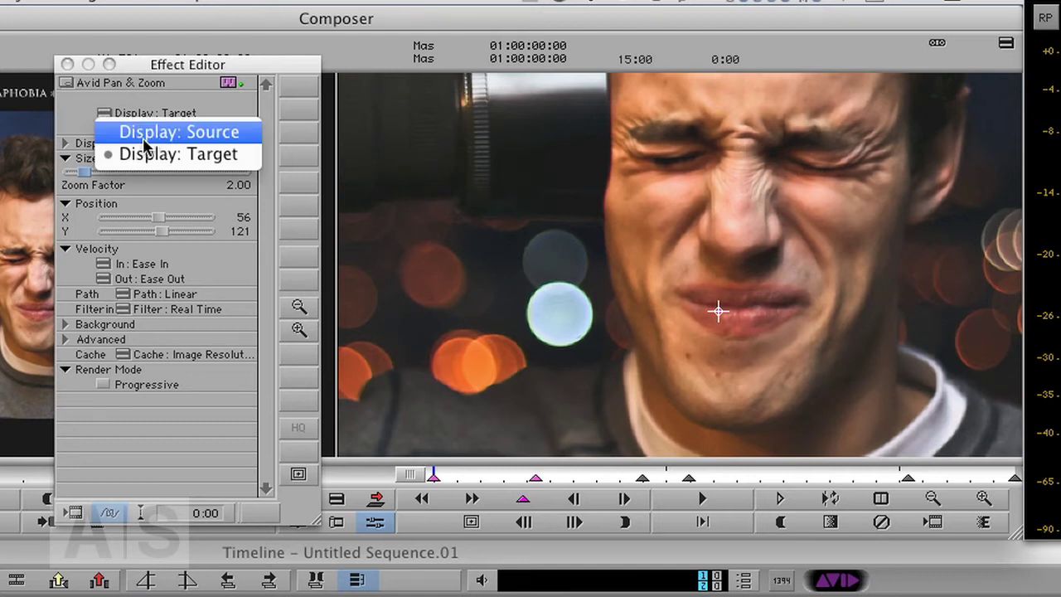
click(172, 134)
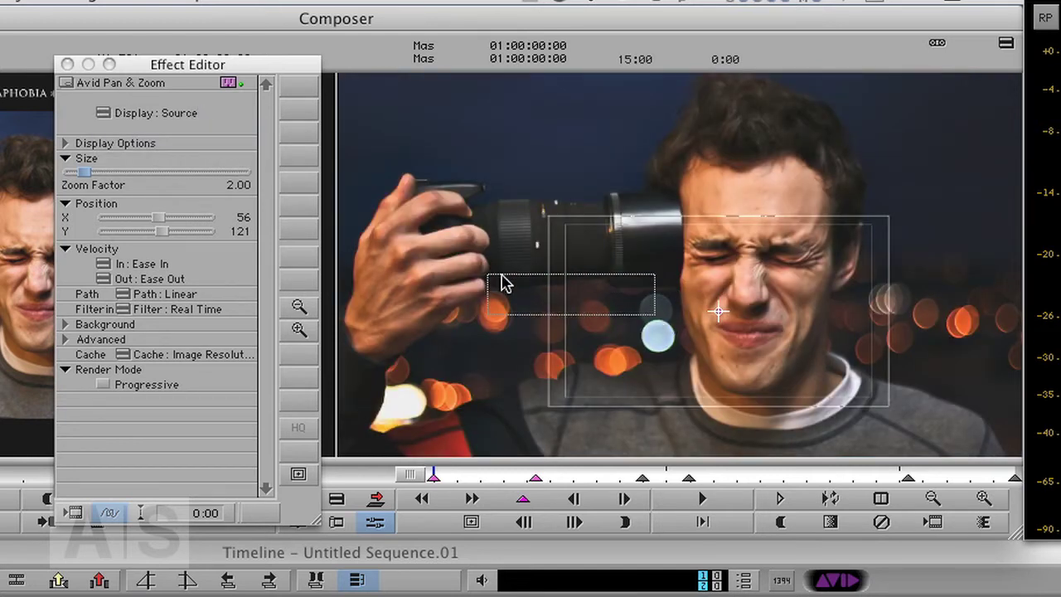
drag(710, 317, 526, 247)
click(80, 175)
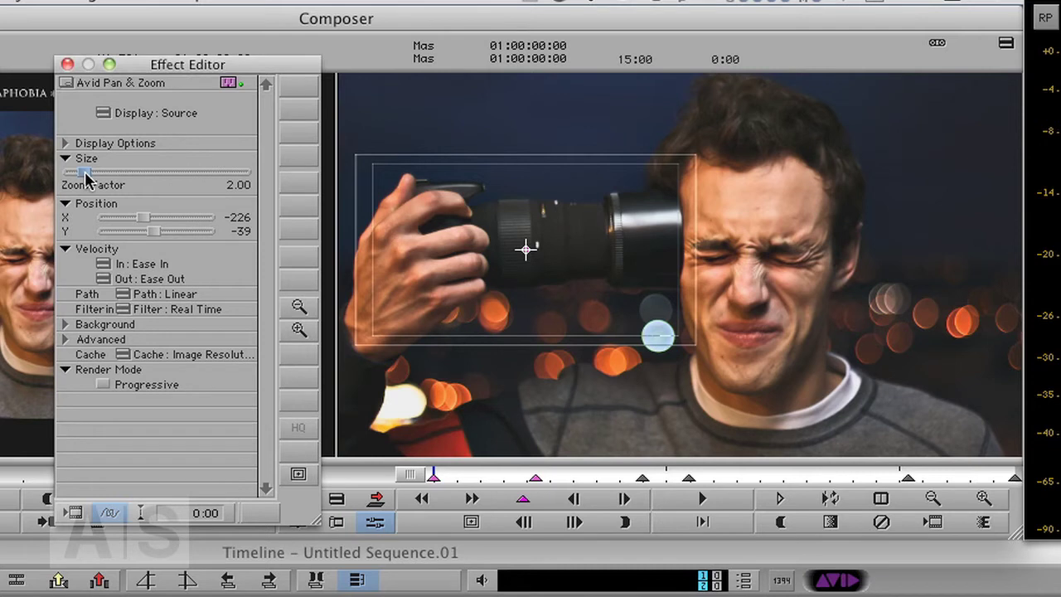
drag(87, 178, 84, 175)
click(104, 113)
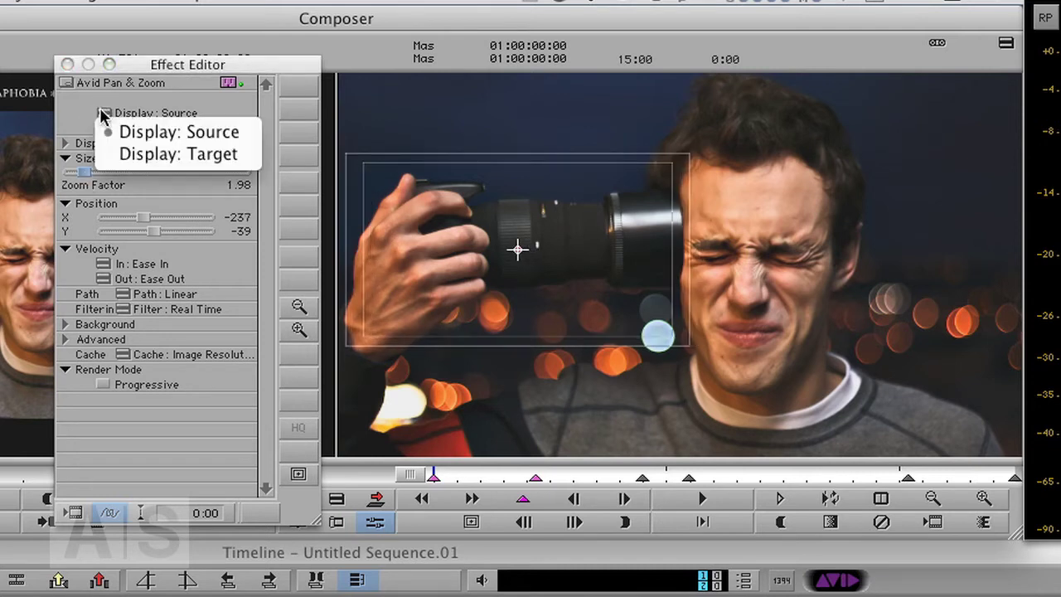
click(159, 154)
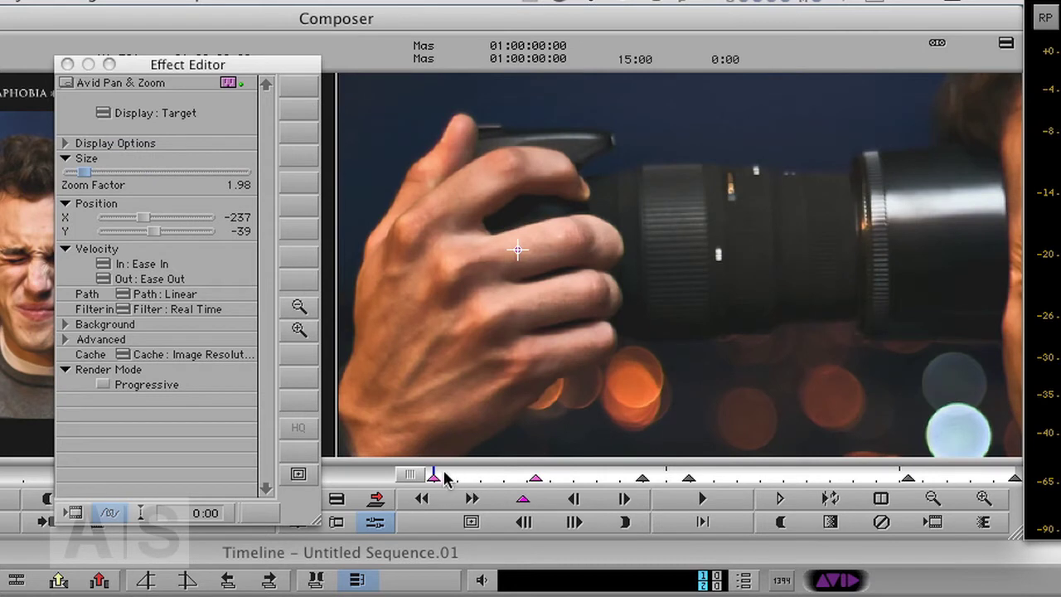
click(522, 498)
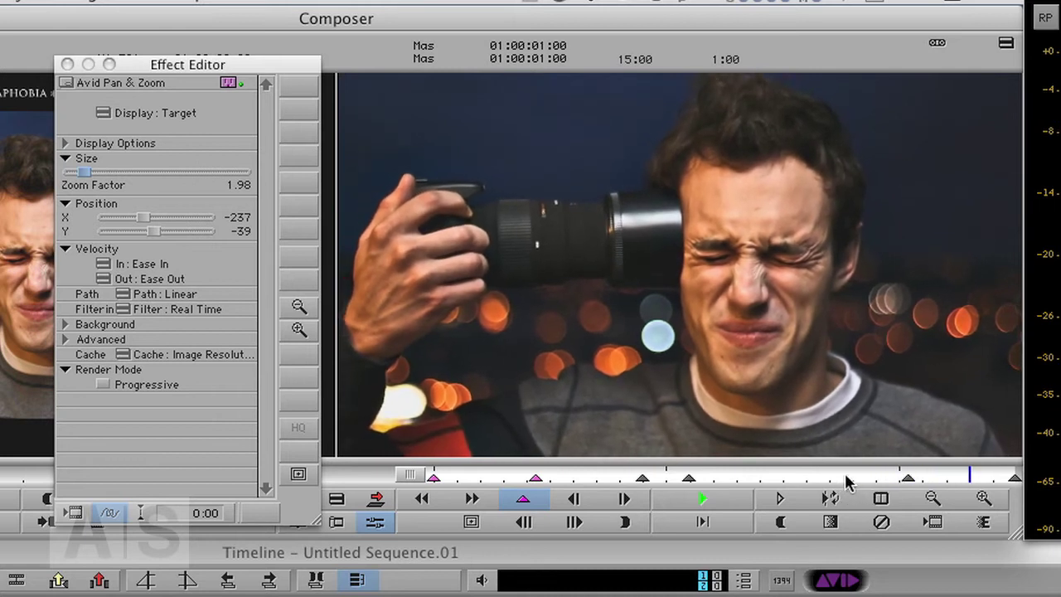
- Delete the extra keyframe at 5:09 and play the move from about 2 seconds
click(589, 477)
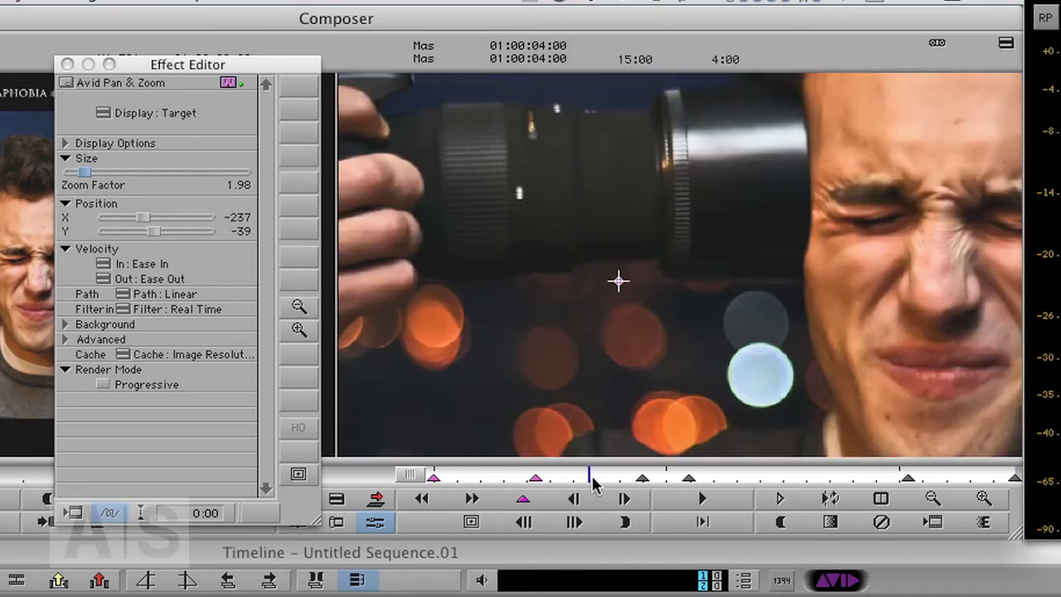
drag(592, 481, 634, 470)
click(644, 478)
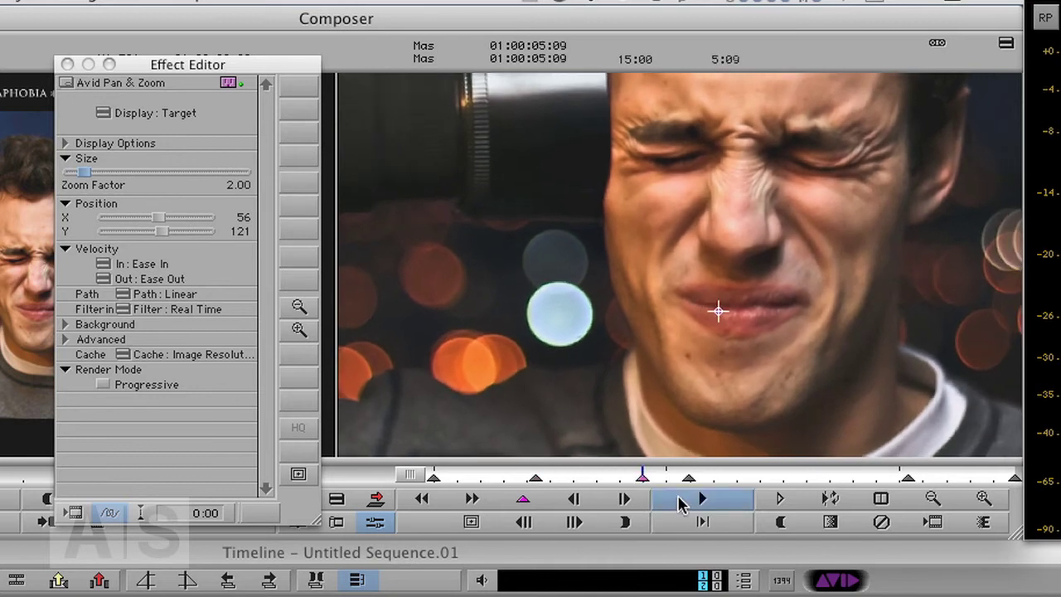
key(Delete)
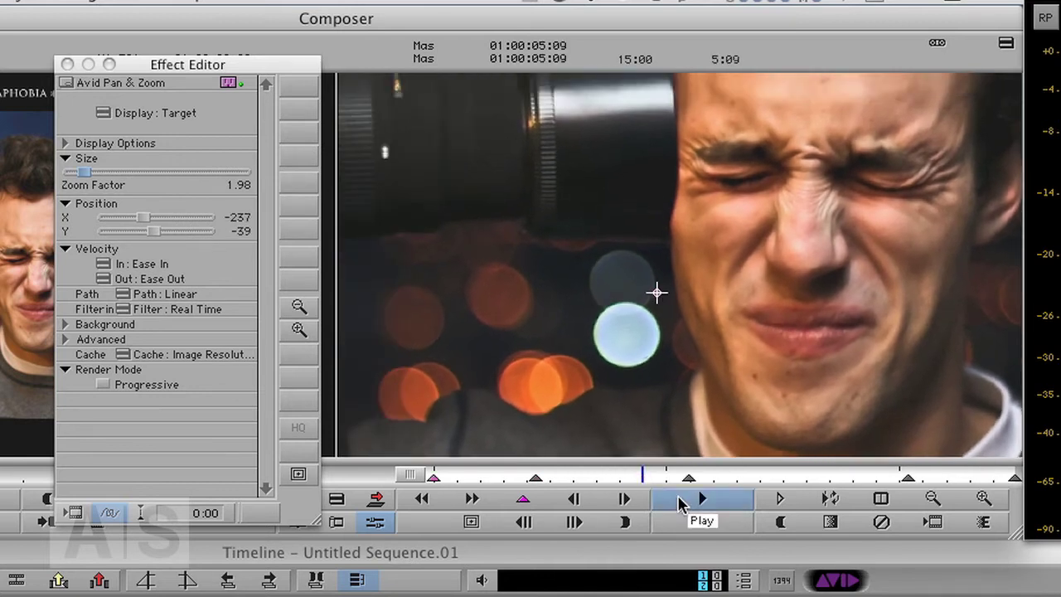
drag(659, 474, 535, 490)
click(571, 498)
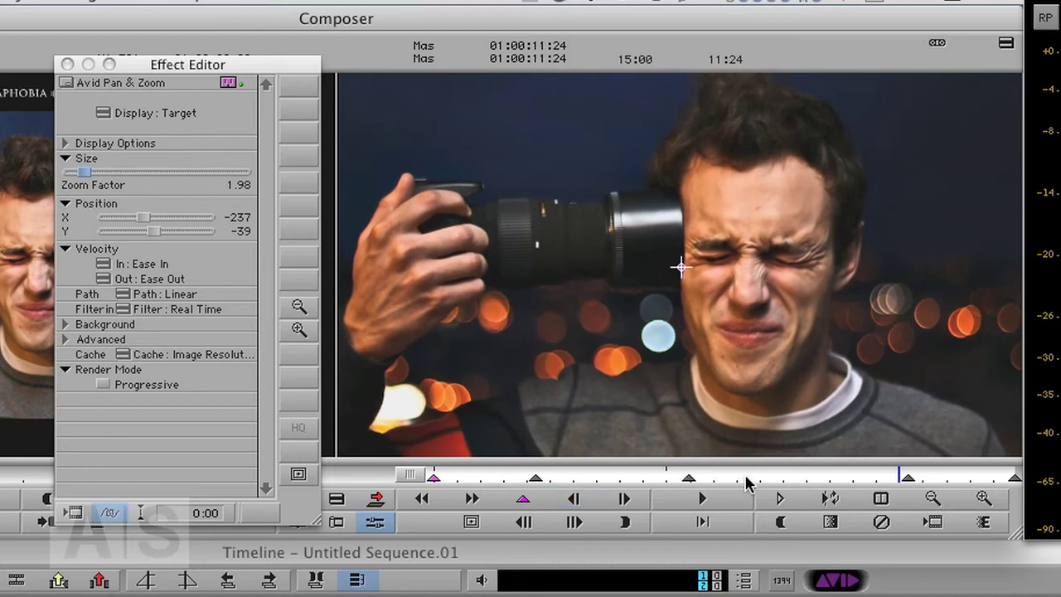
drag(746, 481, 692, 483)
click(688, 480)
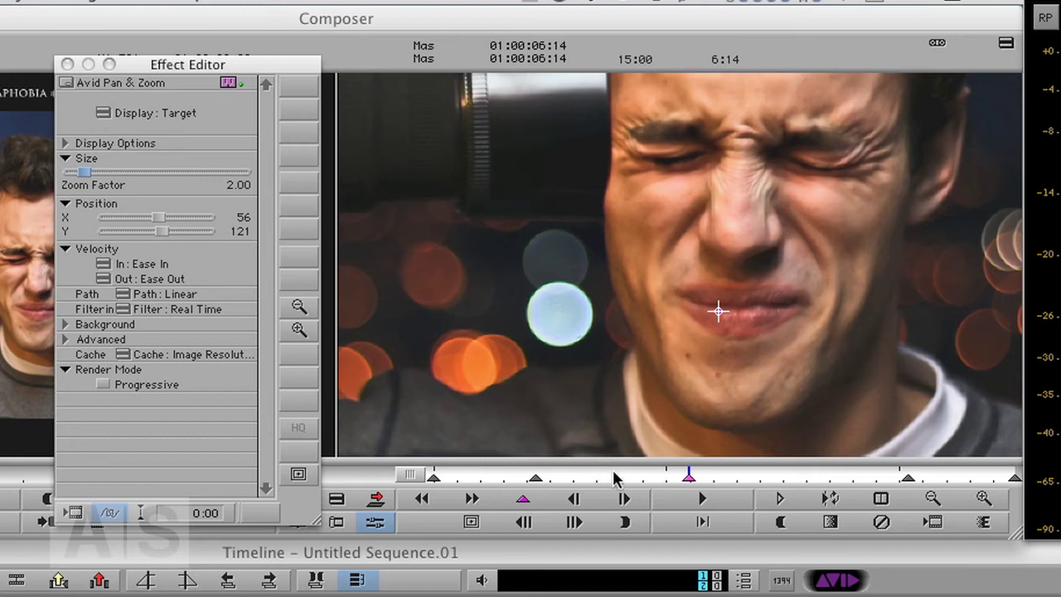
drag(611, 480, 692, 491)
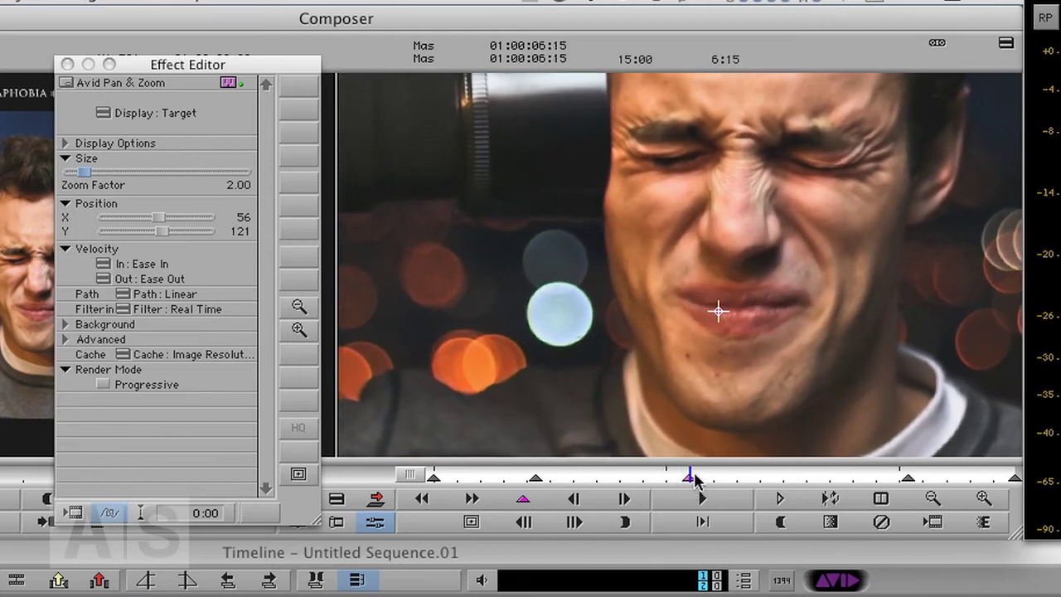
drag(695, 478, 653, 471)
click(701, 498)
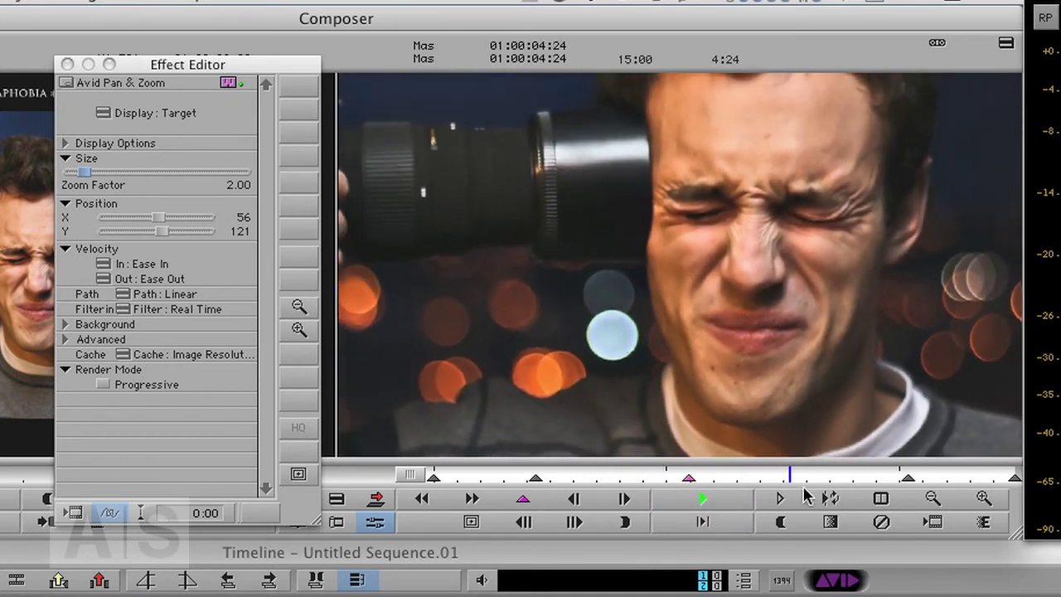
click(702, 496)
click(687, 480)
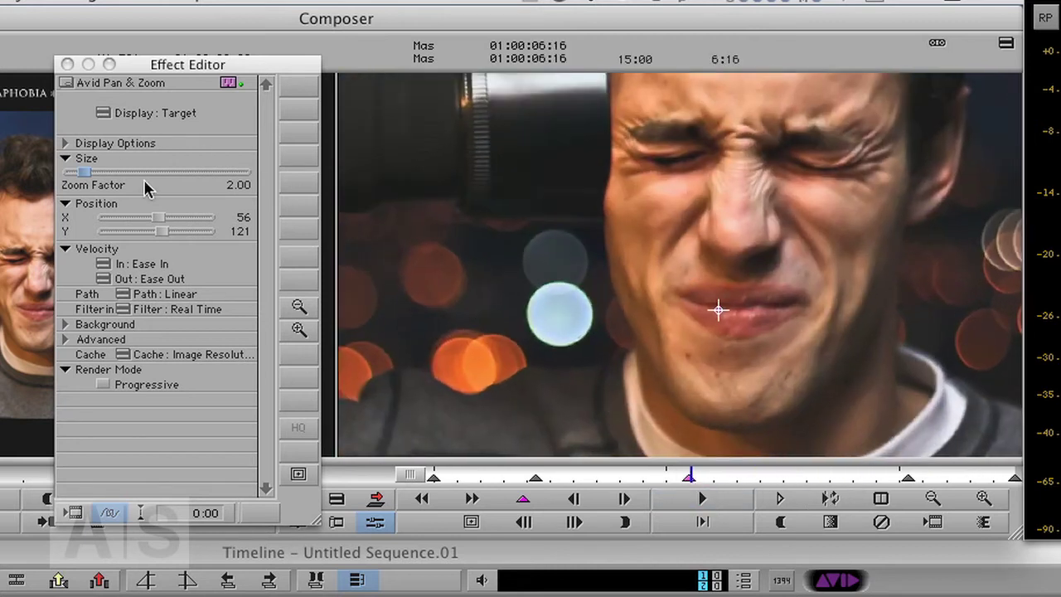
- Set both the In and Out velocity of the Pan & Zoom to Linear
click(104, 262)
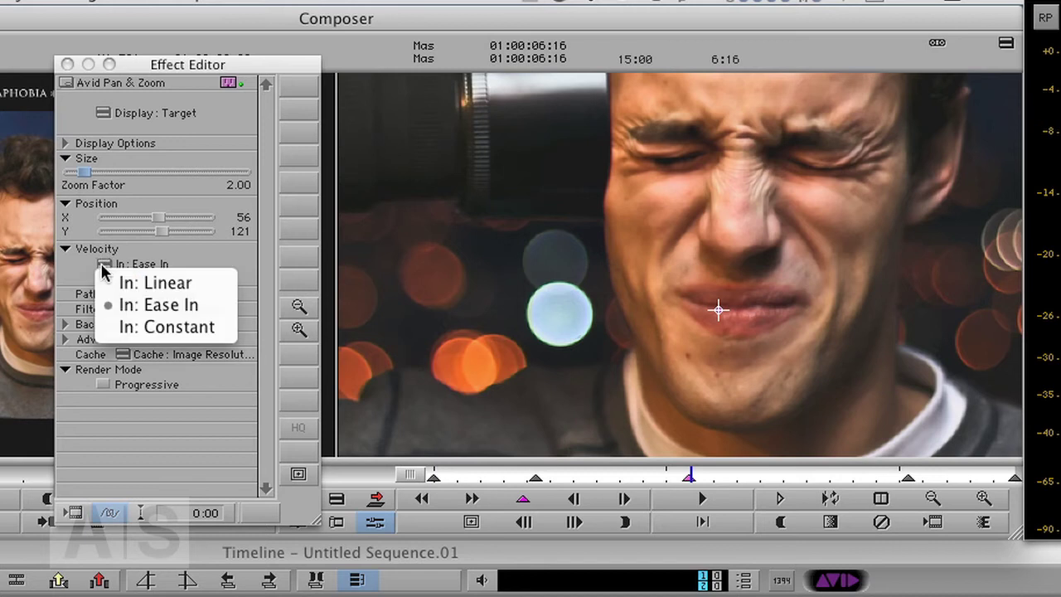
click(168, 284)
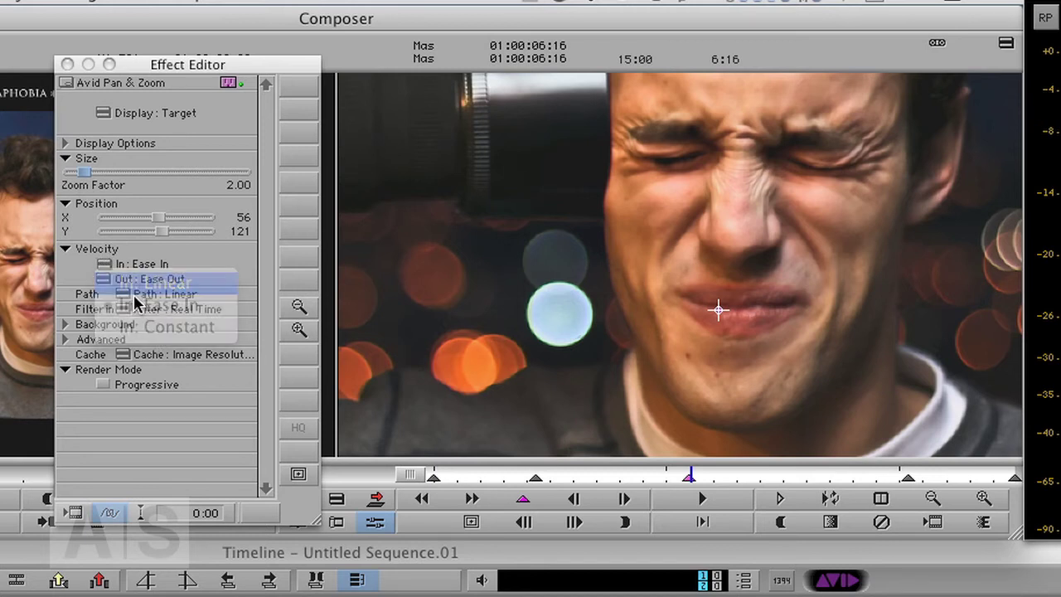
click(102, 279)
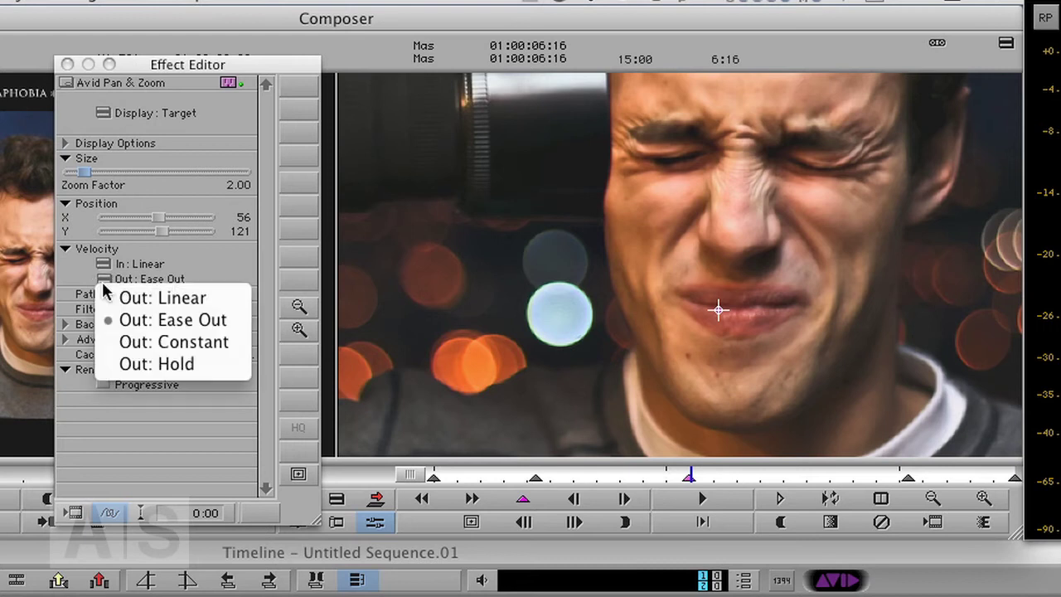
click(154, 300)
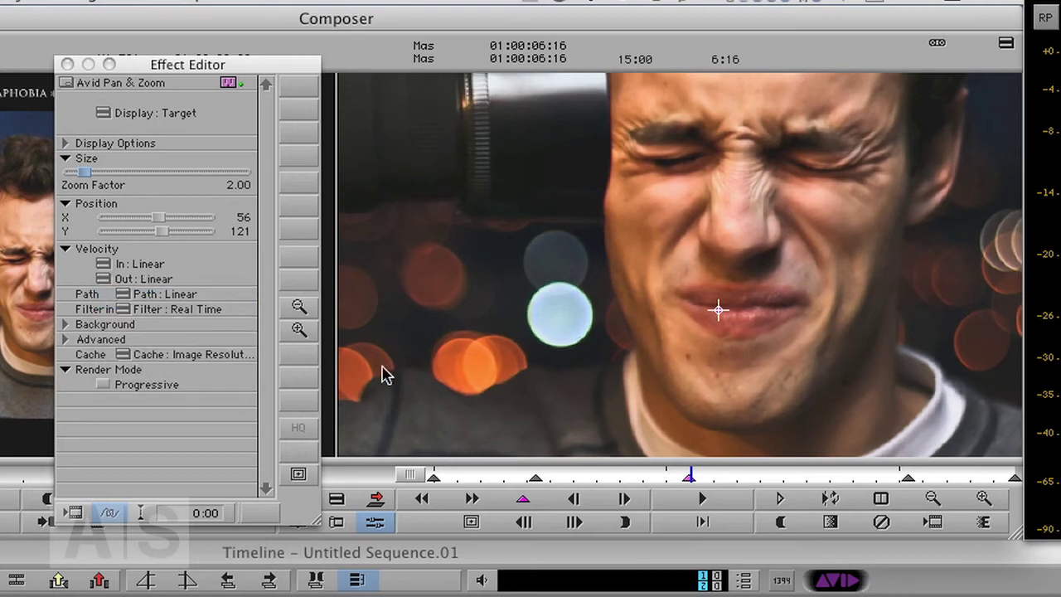
- Play the Linear move back and park just past the face keyframe near 6:13
click(689, 479)
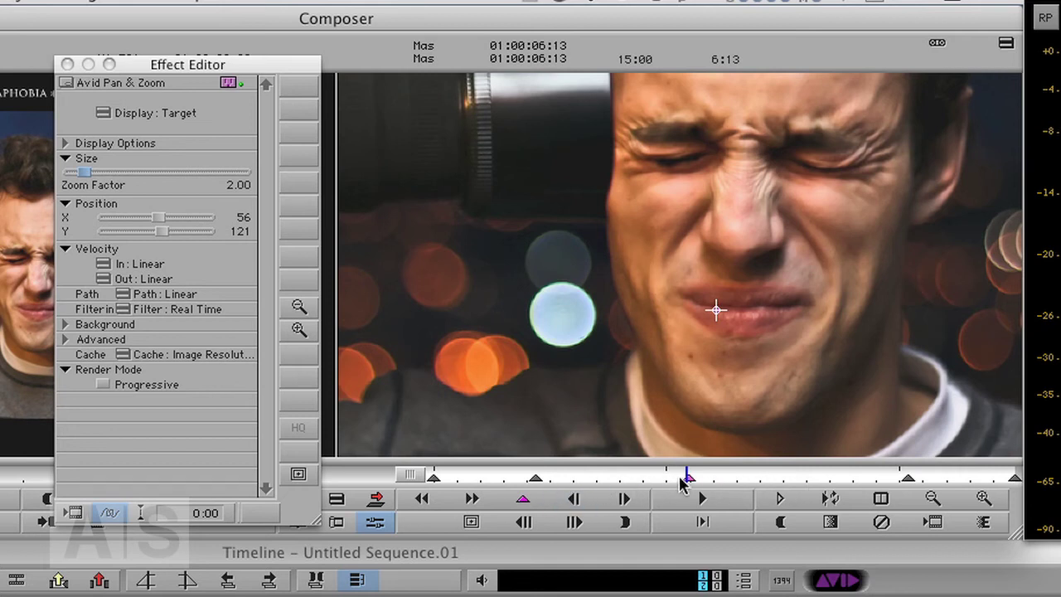
drag(601, 483, 574, 479)
click(628, 523)
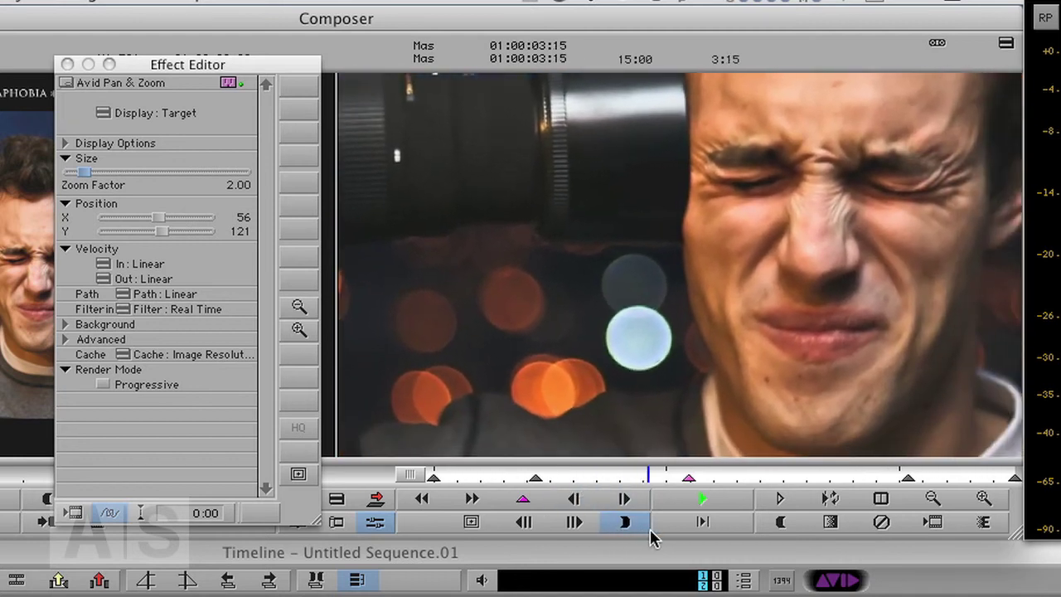
click(703, 498)
mouse_move(691, 479)
mouse_down()
mouse_move(695, 489)
mouse_move(688, 479)
mouse_up()
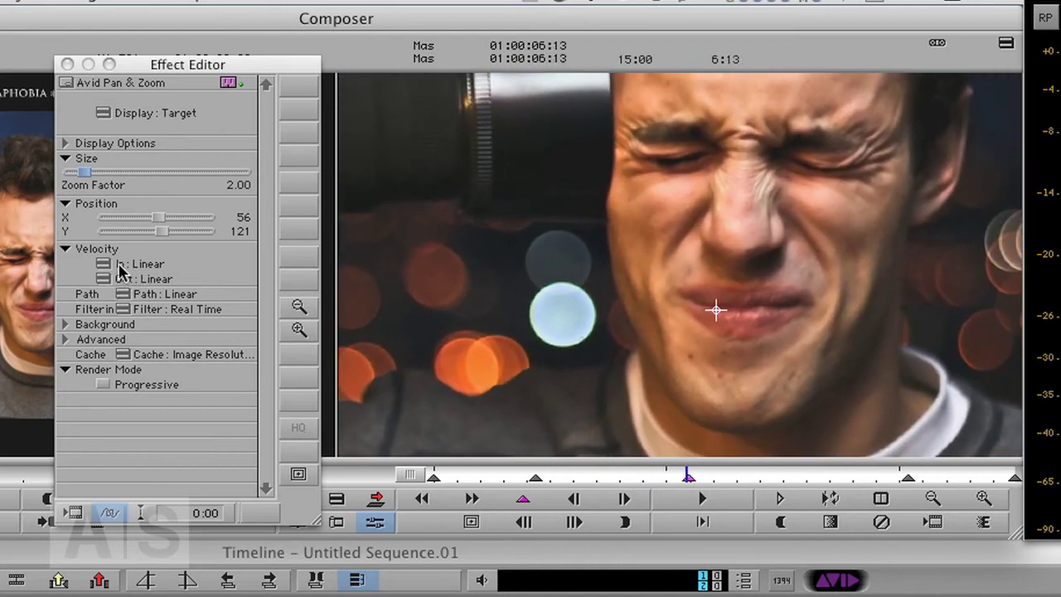
- Set the velocity popup to Constant for In and Out, then step forward one frame
click(103, 268)
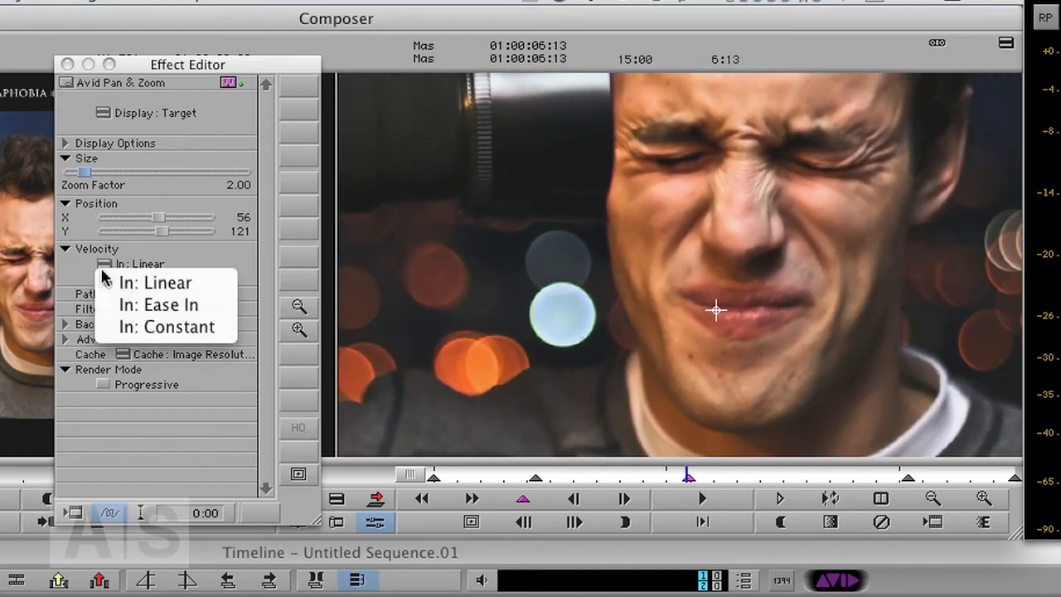
click(137, 326)
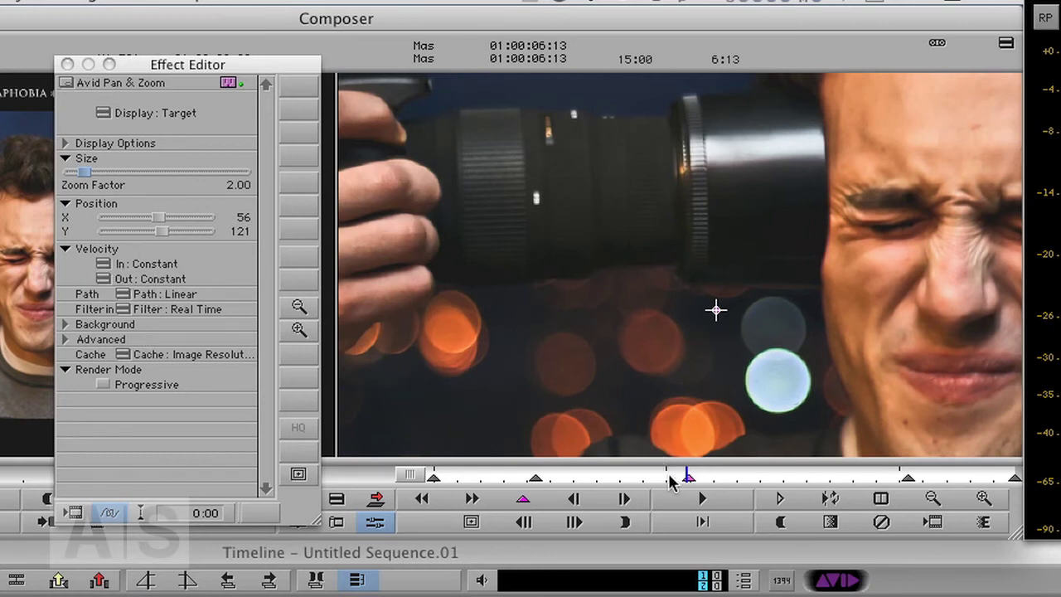
key(Right)
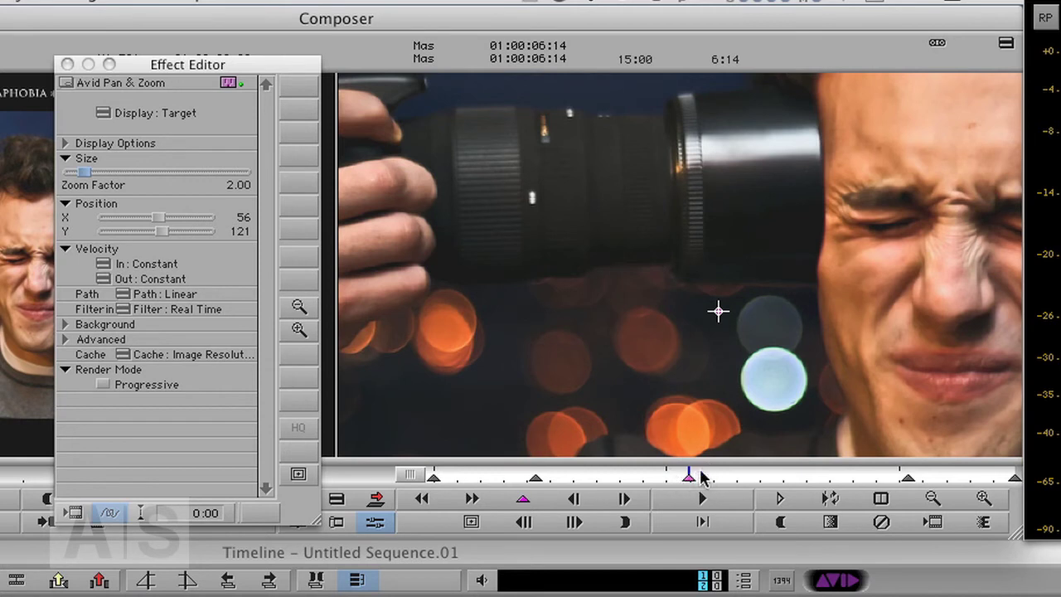
- Scrub around the face keyframe and loop-play the Constant-velocity Pan & Zoom
mouse_move(684, 478)
mouse_down()
mouse_move(693, 477)
mouse_move(656, 476)
mouse_move(693, 478)
mouse_move(624, 481)
mouse_move(701, 481)
mouse_move(684, 479)
mouse_up()
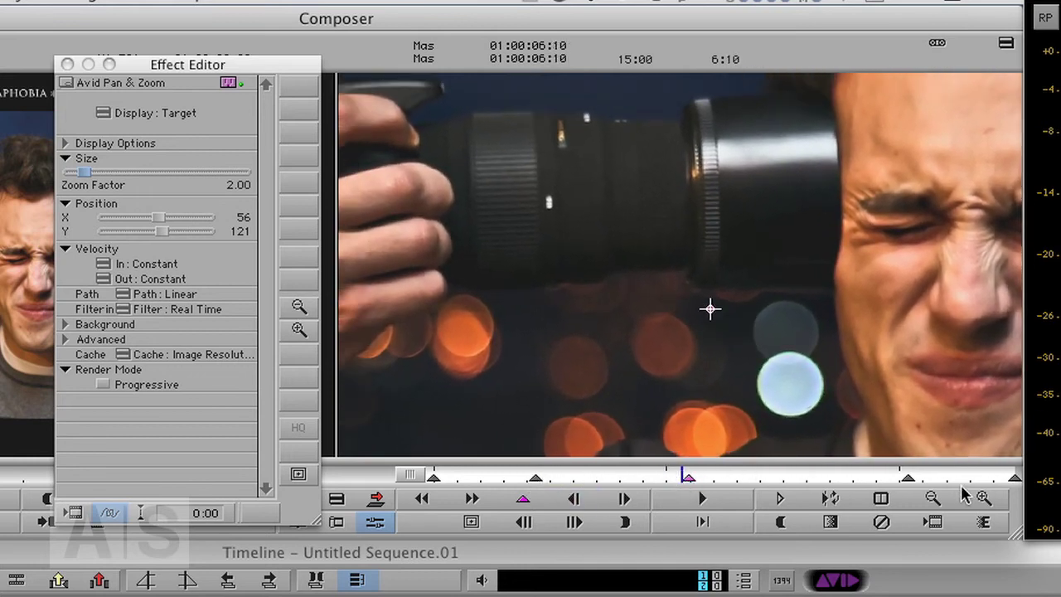
click(880, 495)
click(623, 498)
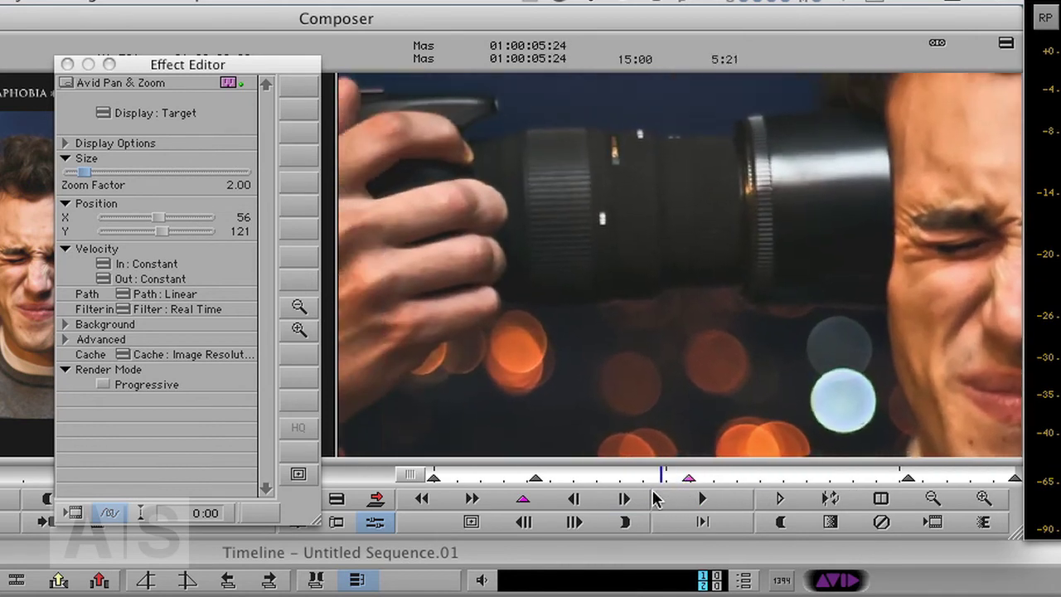
click(621, 502)
key(space)
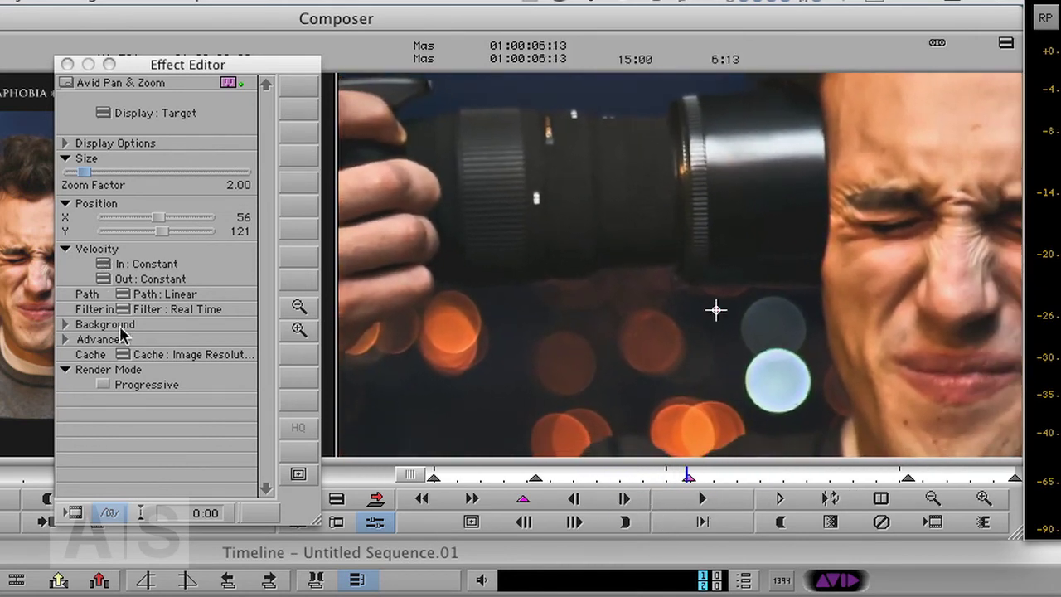
click(100, 262)
click(125, 282)
key(space)
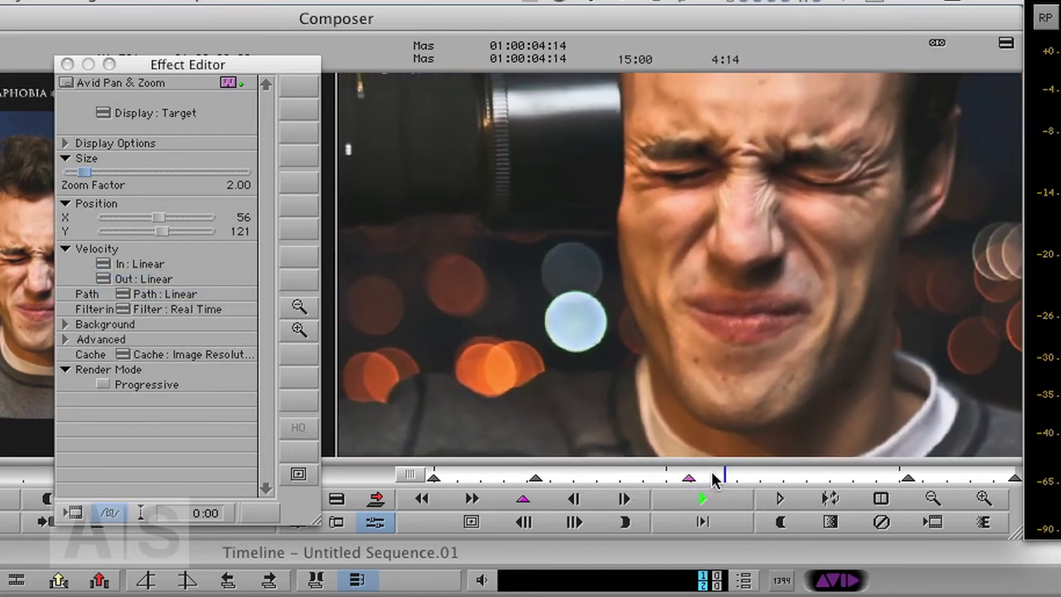
drag(760, 481, 616, 491)
click(619, 498)
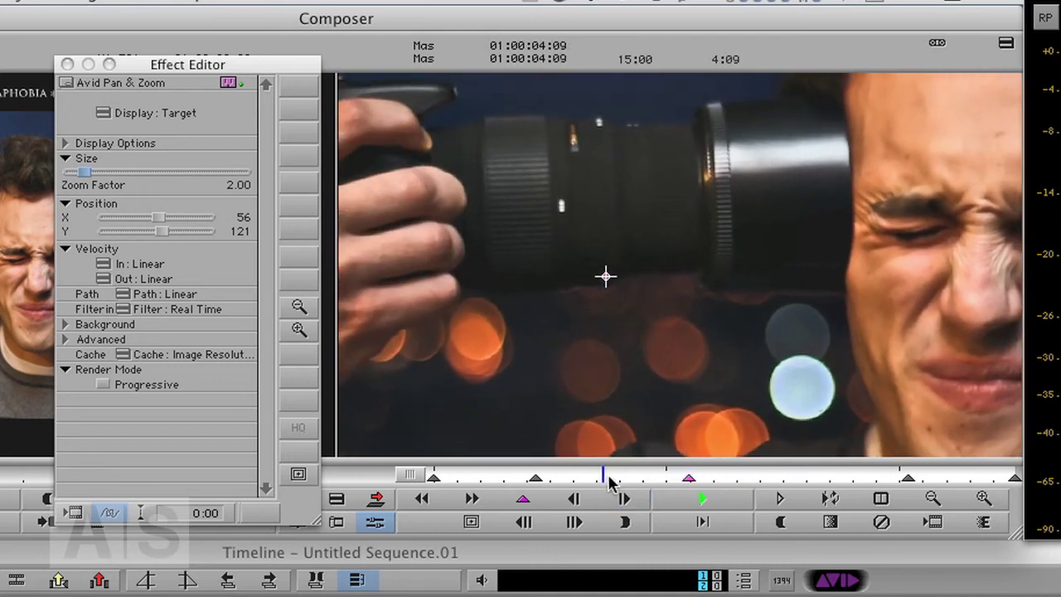
click(703, 498)
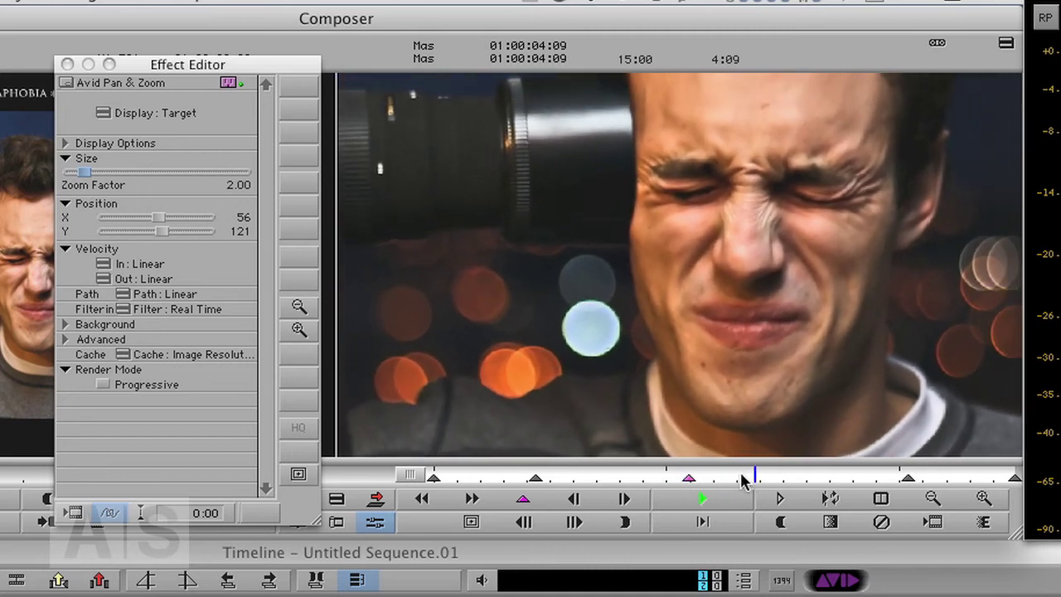
click(603, 479)
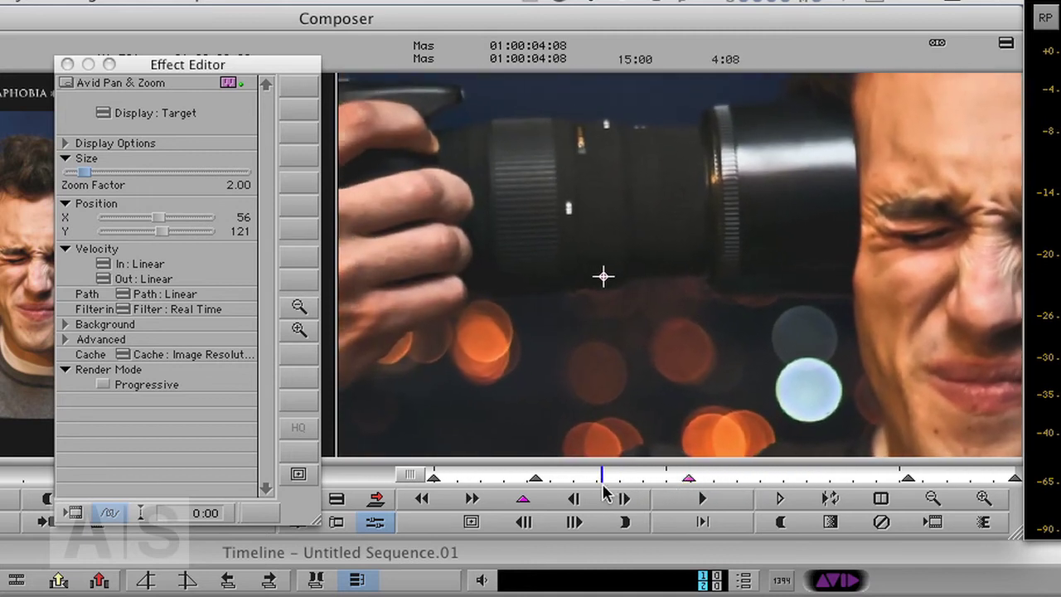
mouse_move(603, 487)
mouse_down()
mouse_move(819, 474)
mouse_move(623, 490)
mouse_up()
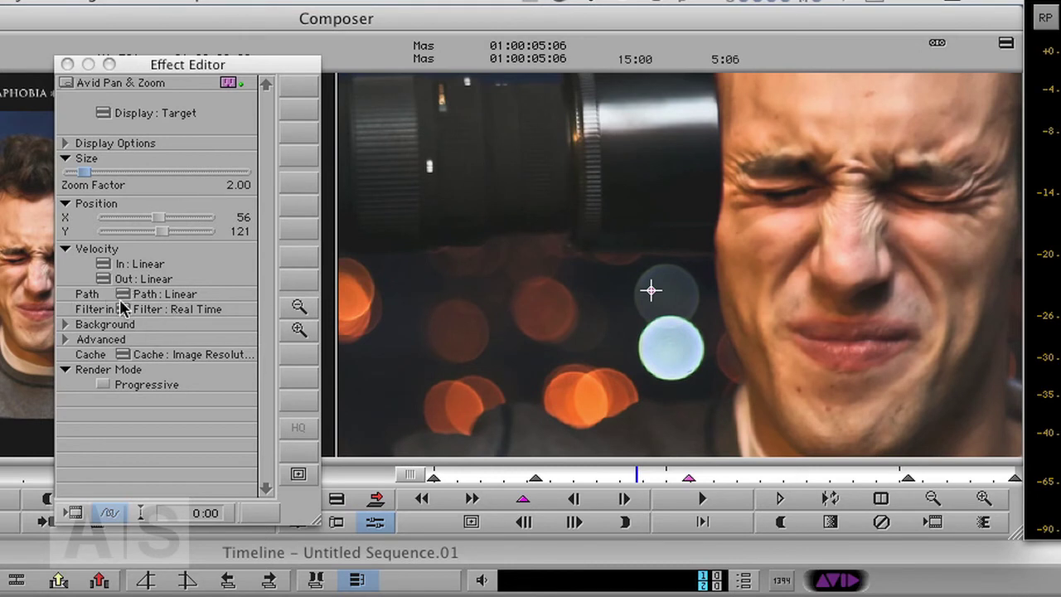
- Change the Pan & Zoom path to Spline and play a preview of the move
click(166, 298)
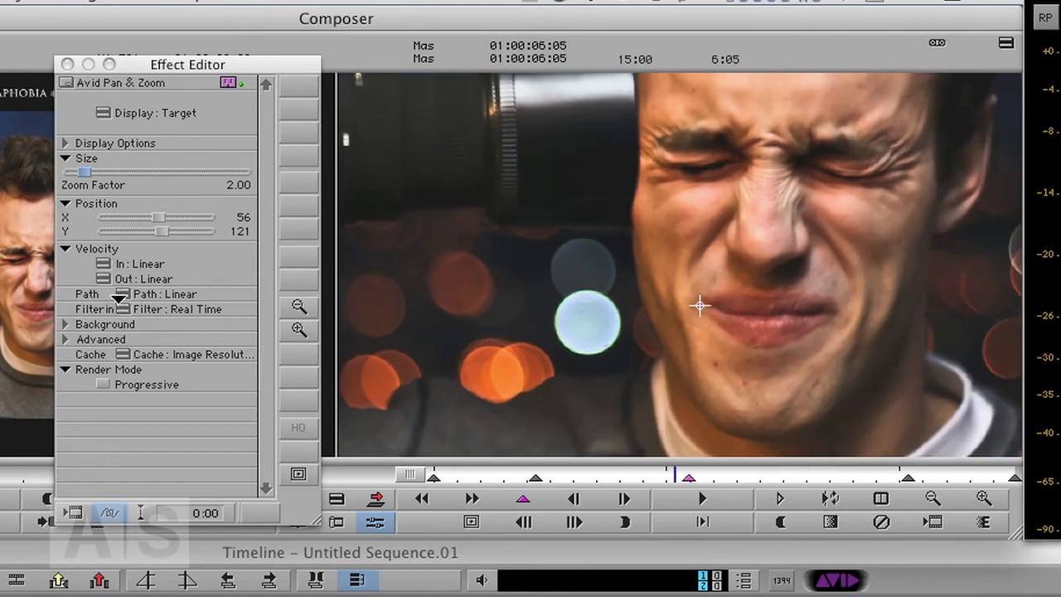
click(85, 369)
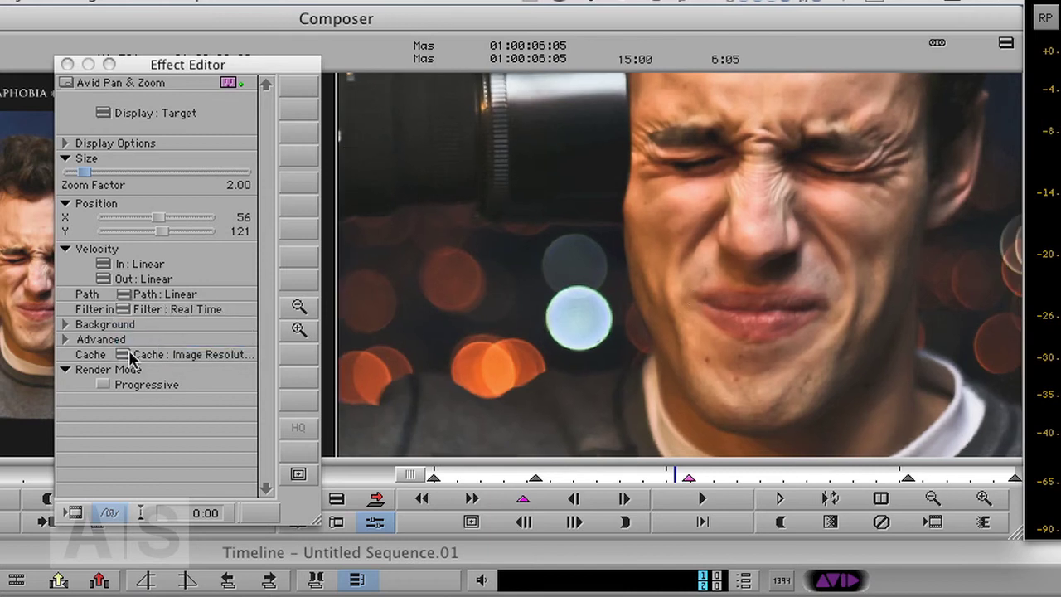
drag(663, 480, 572, 487)
key(space)
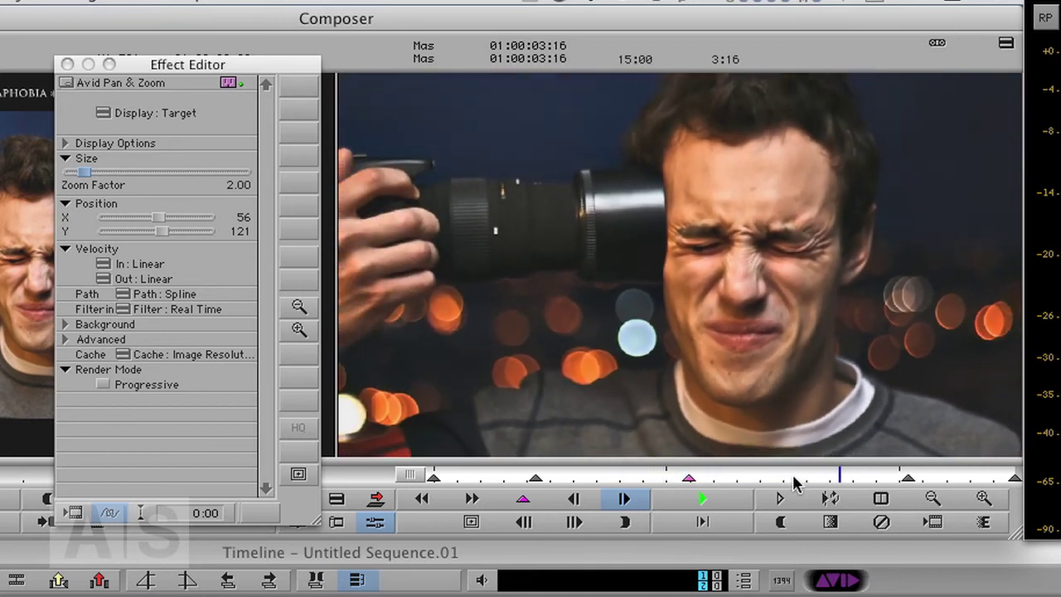
key(space)
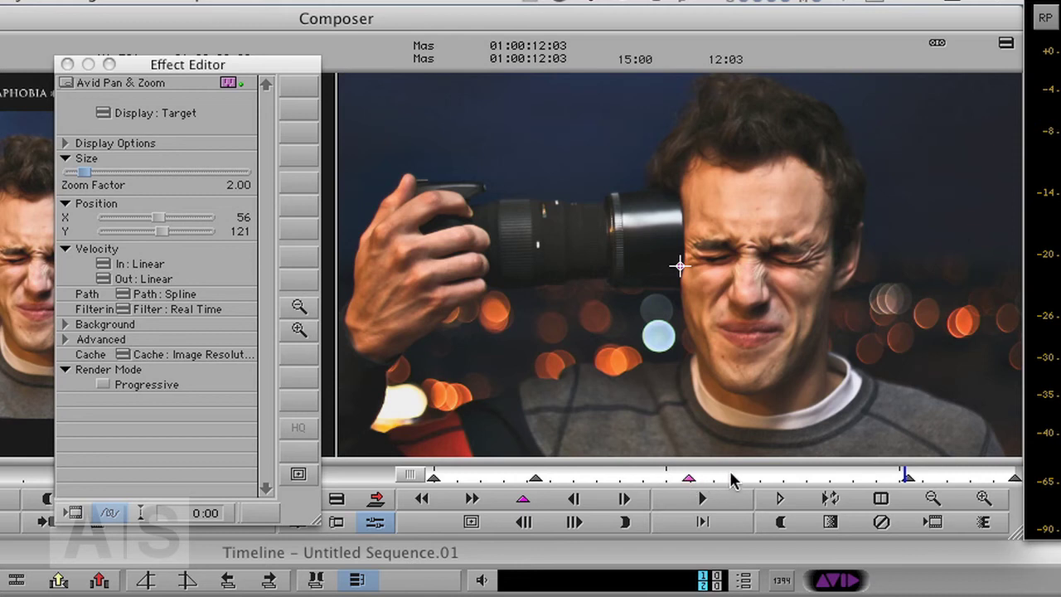
- Scrub from the start through the whole spline move, rechecking the opening camera frames
drag(733, 479, 596, 488)
click(628, 500)
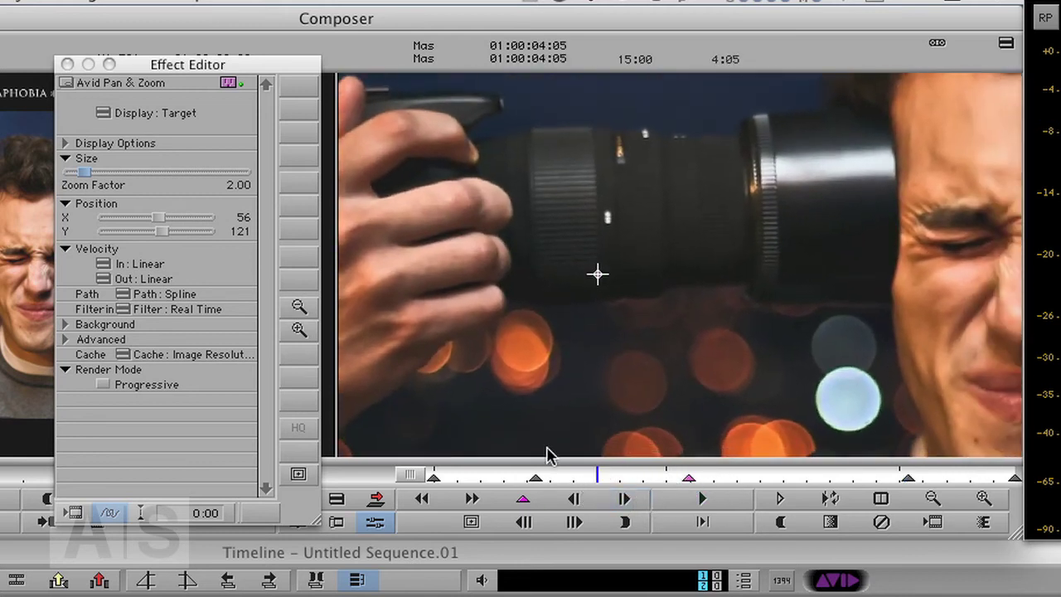
key(Home)
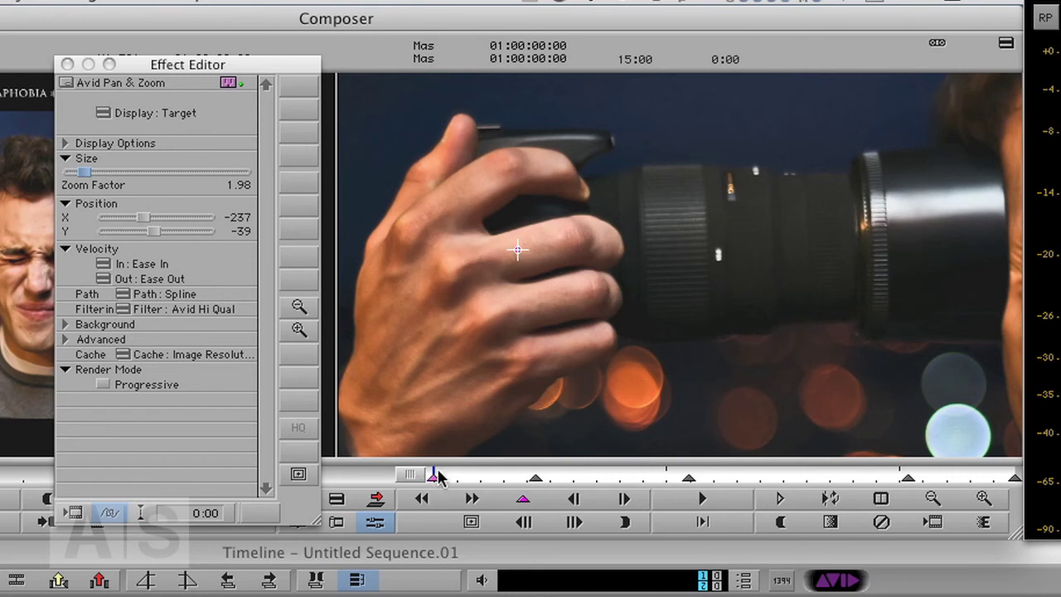
drag(439, 478, 1013, 495)
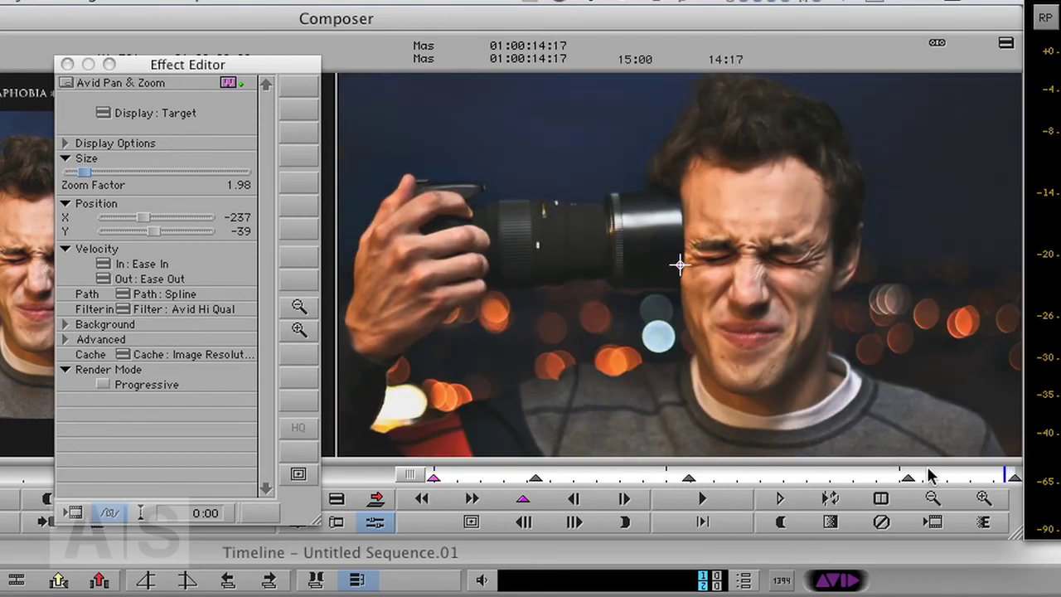
drag(902, 472, 431, 479)
drag(547, 486, 434, 481)
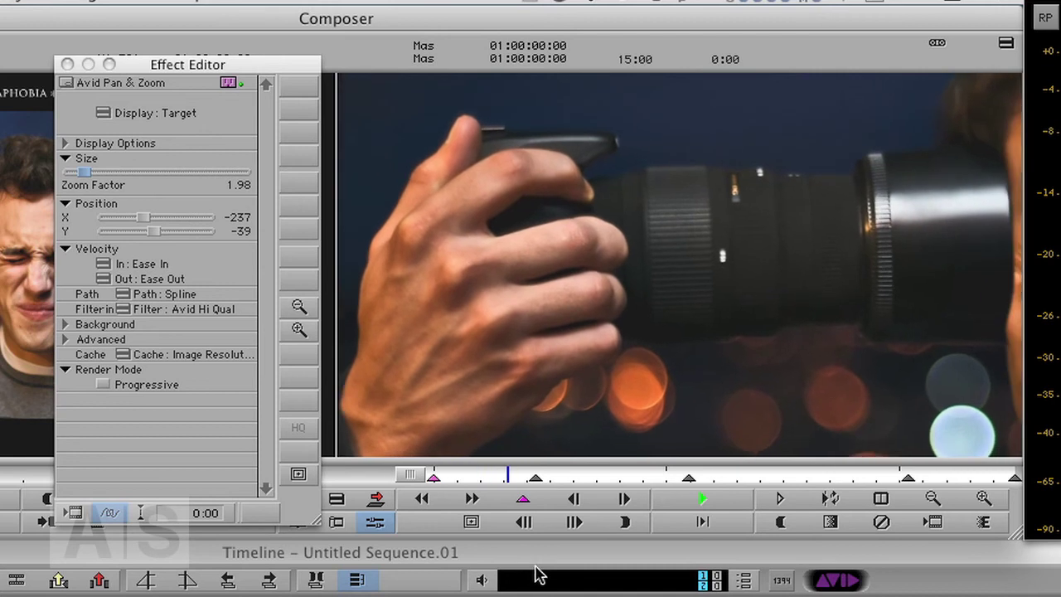
key(space)
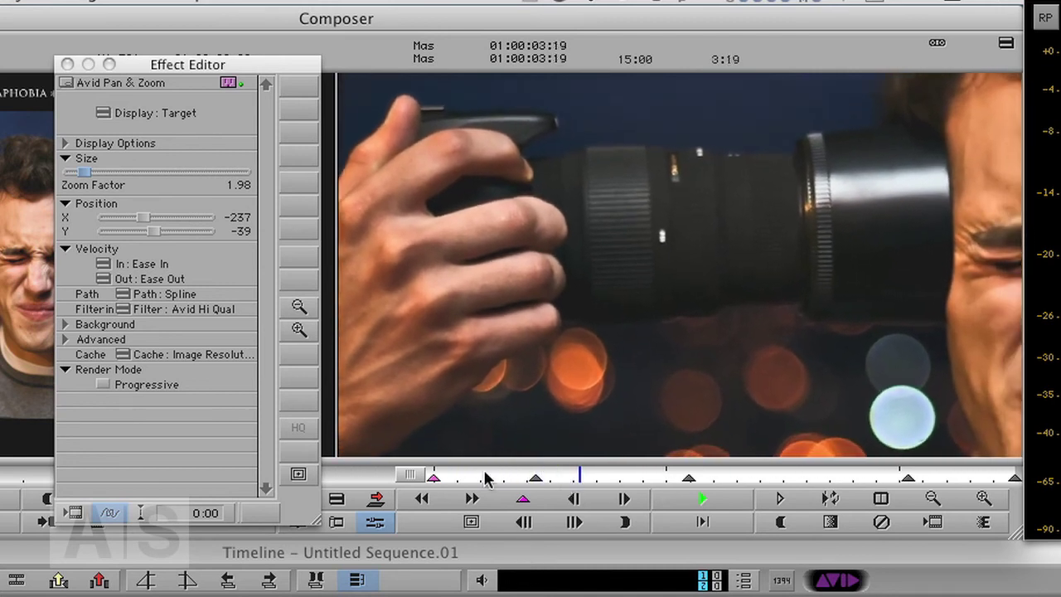
key(space)
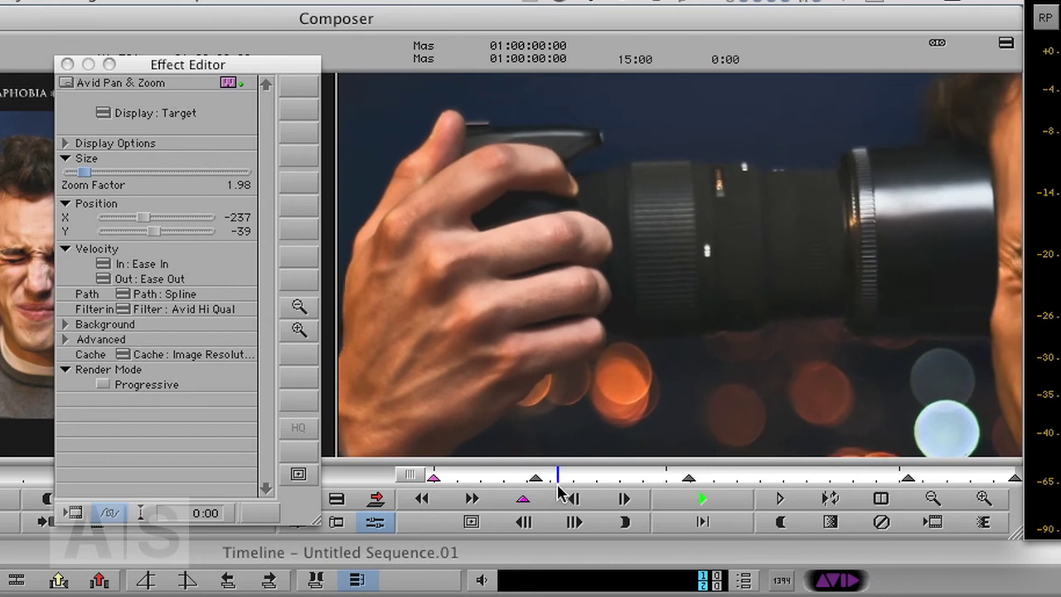
click(487, 479)
drag(488, 479, 419, 481)
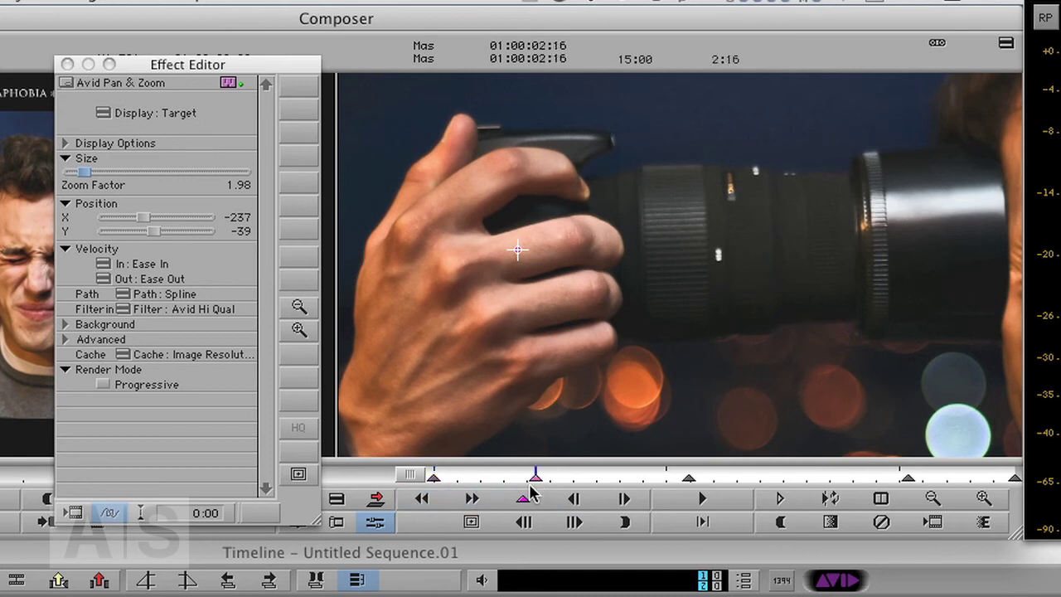
drag(535, 479, 569, 489)
click(572, 498)
click(624, 498)
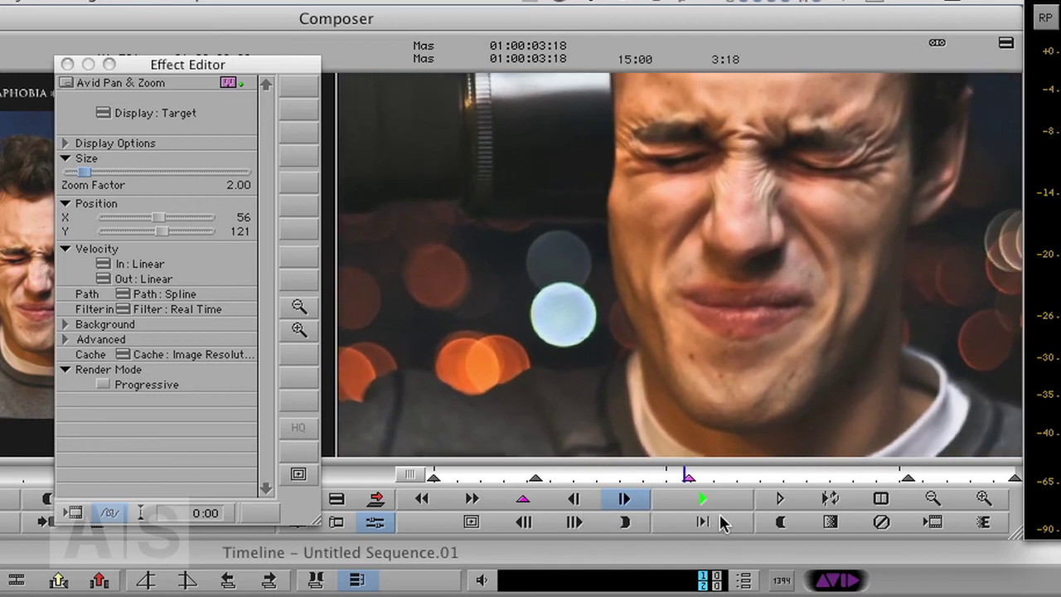
click(728, 480)
mouse_move(729, 480)
mouse_down()
mouse_move(760, 480)
mouse_move(730, 480)
mouse_up()
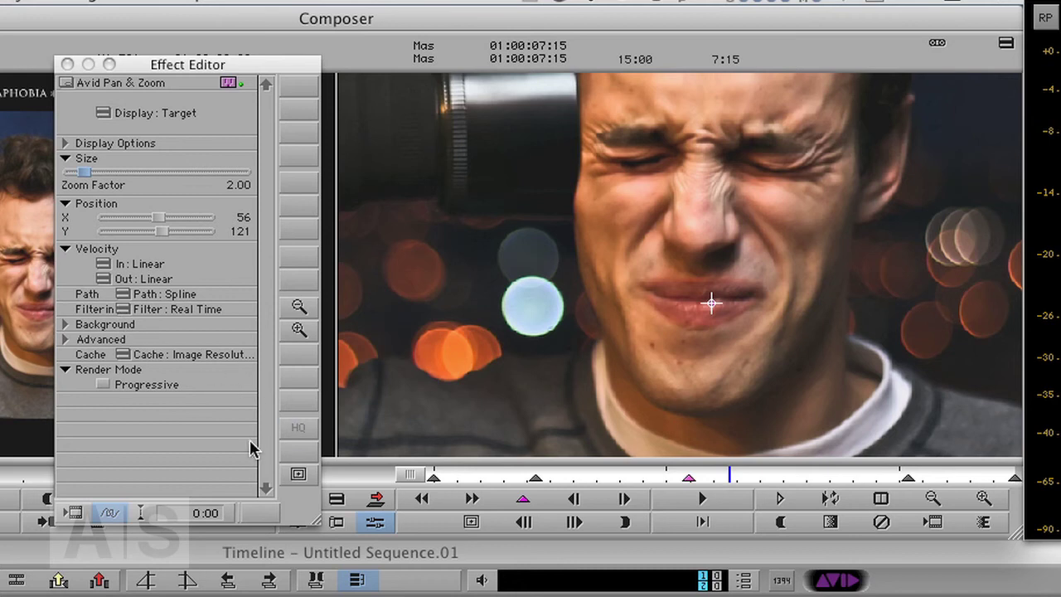
drag(469, 480, 589, 464)
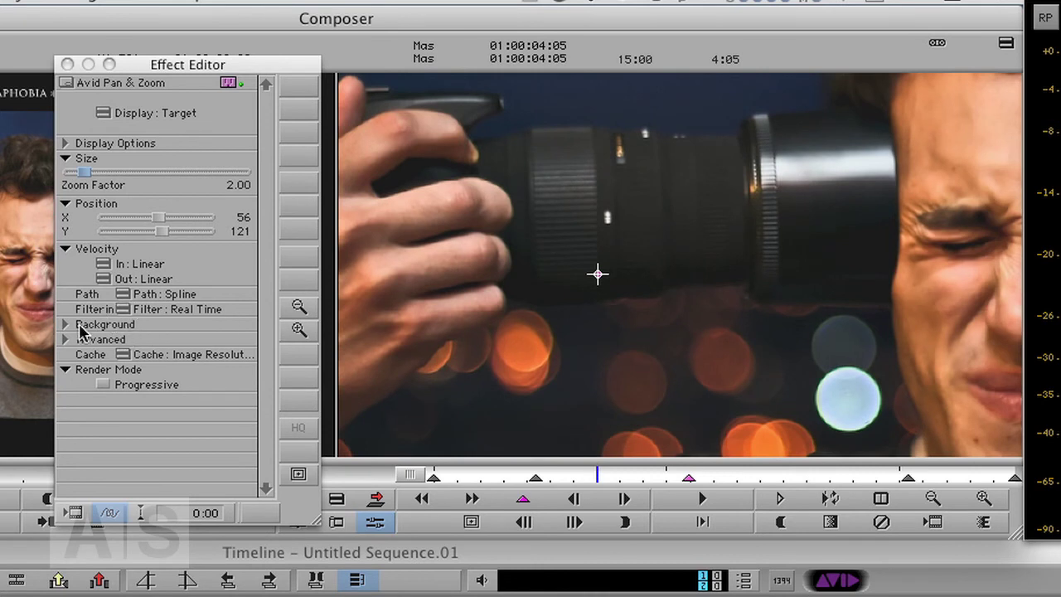
- Set the keyframe filtering to Avid Hi Qual and play the effect to check the render
click(123, 309)
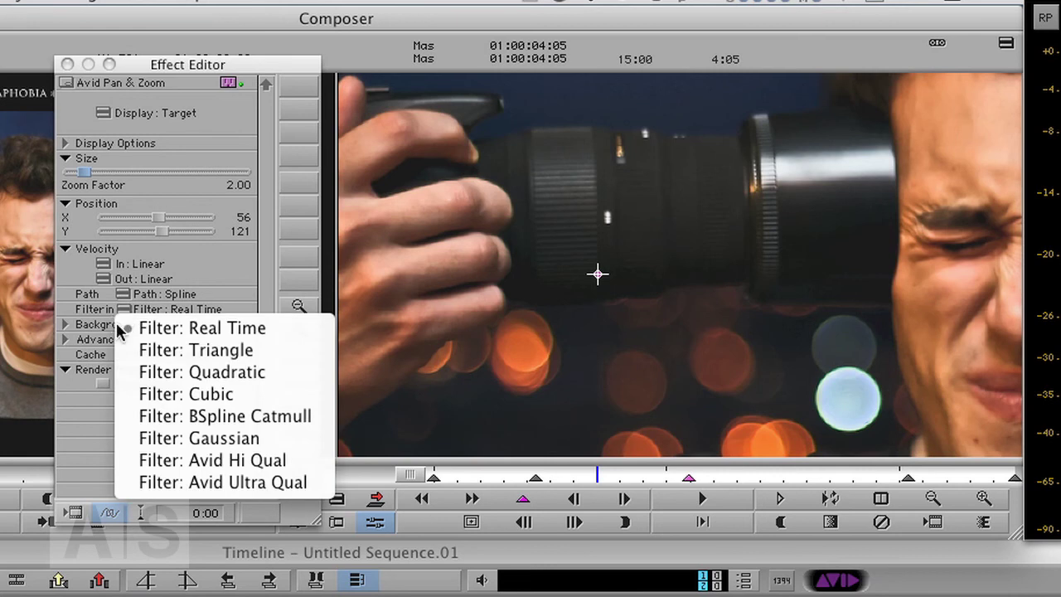
click(133, 460)
drag(591, 489, 537, 510)
key(space)
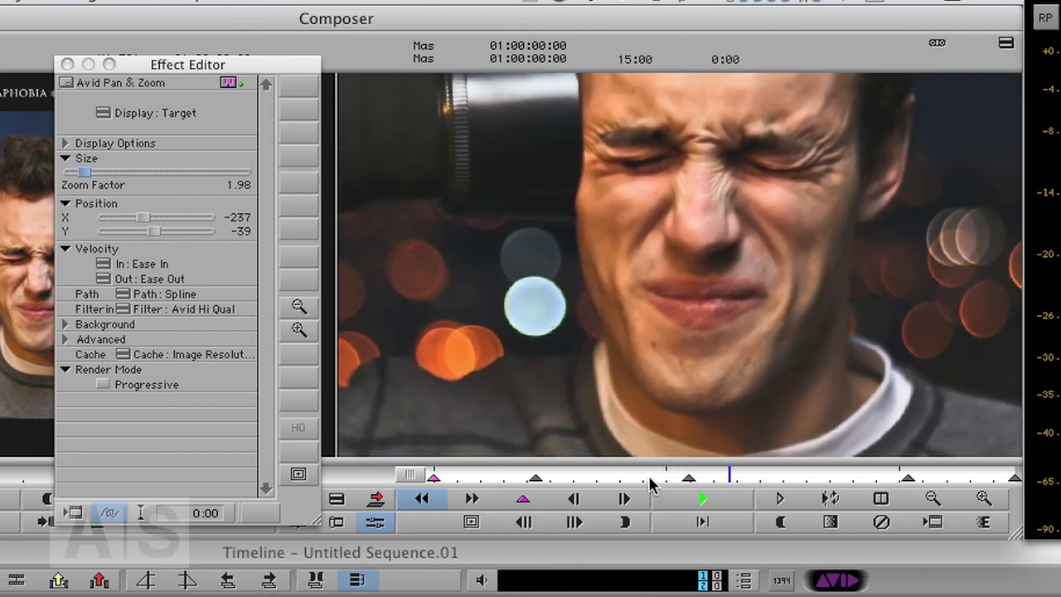
key(space)
- Return to the start of the sequence and bring up the application switcher with Cmd+Tab
key(Home)
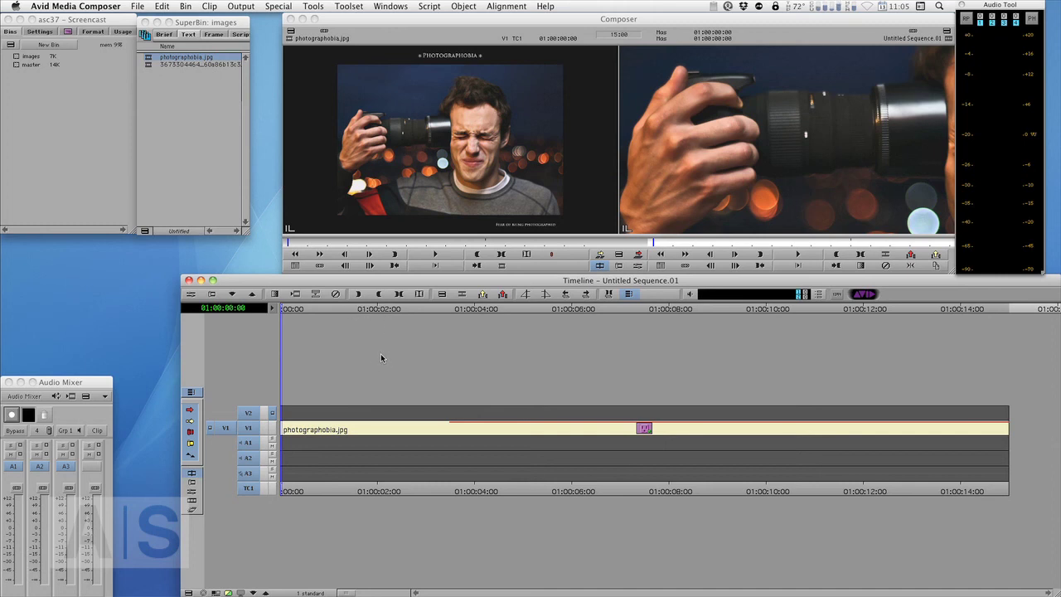
key(super+Tab)
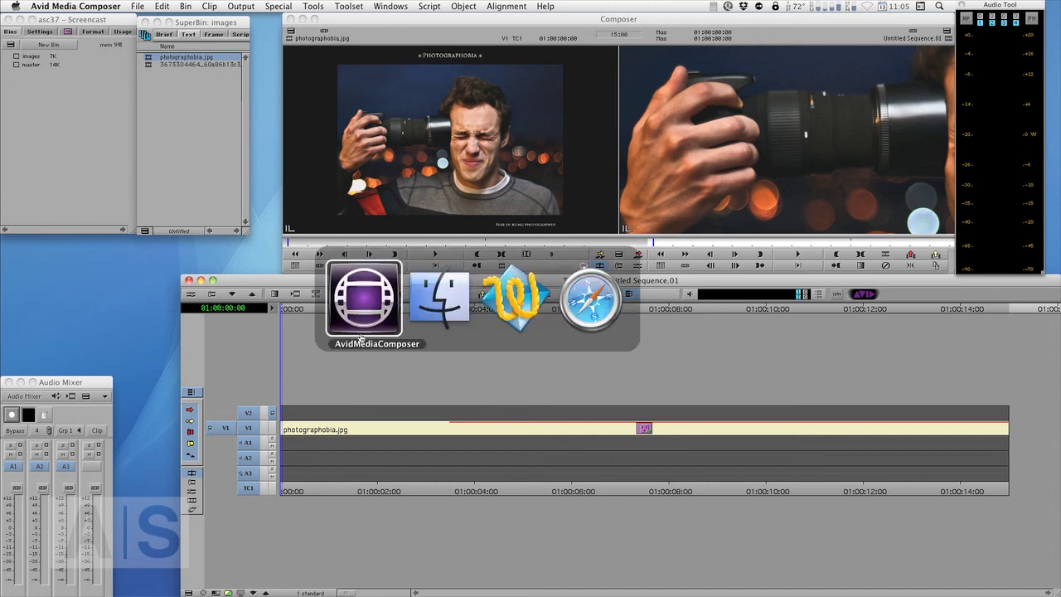
click(586, 300)
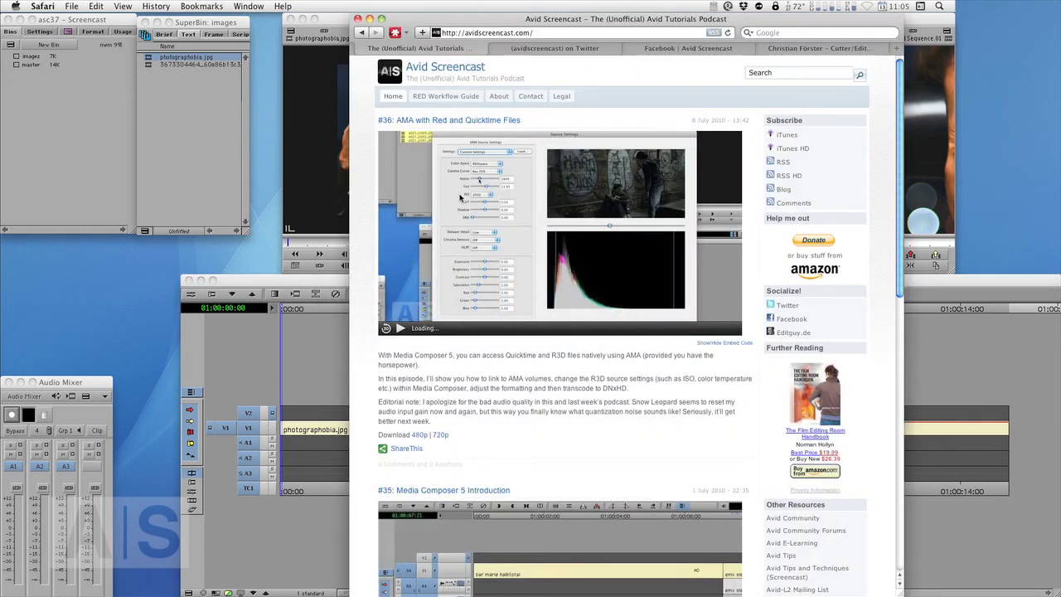
key(super+Tab)
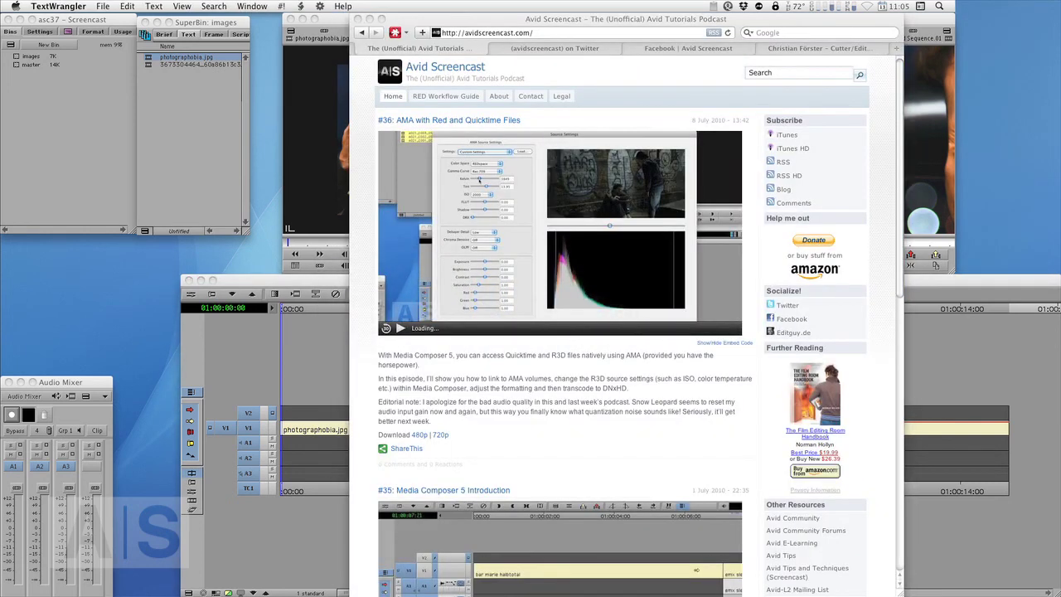
click(586, 18)
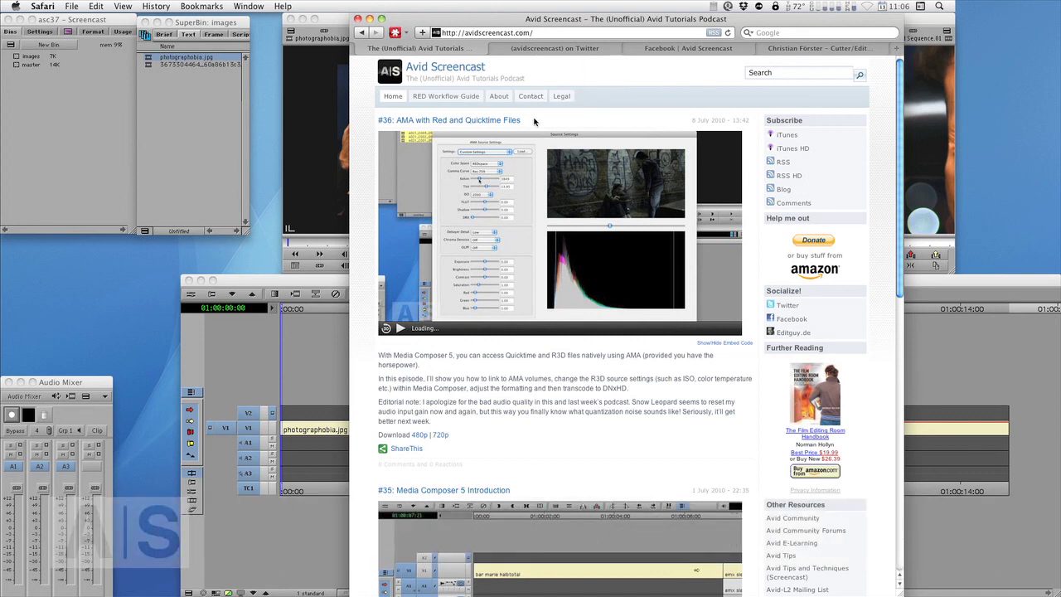
- Step through the avidscreencast Twitter and Facebook tabs, ending on the editguy.de portfolio
click(569, 50)
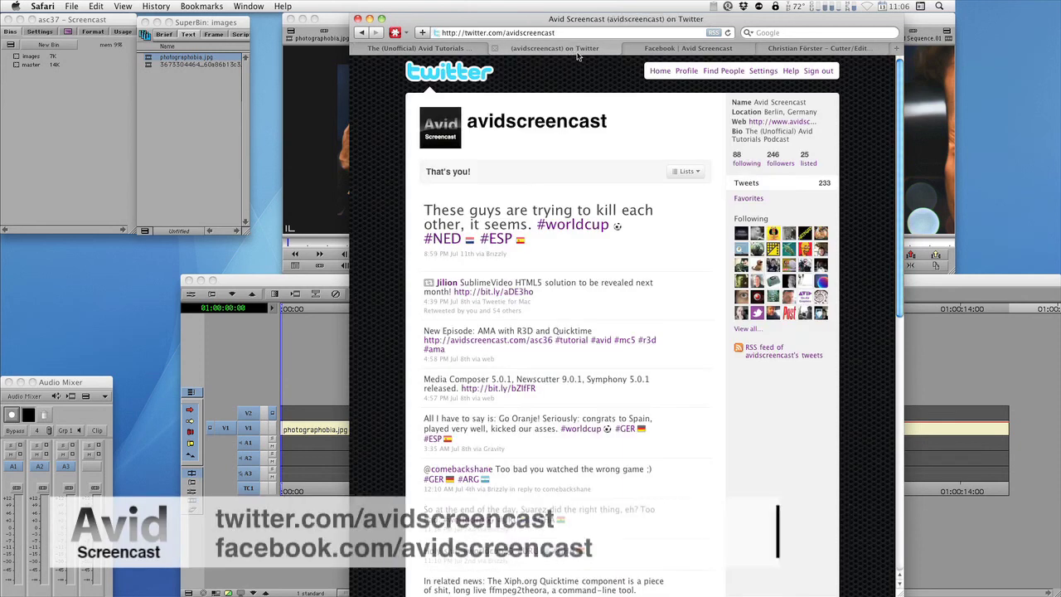
click(666, 50)
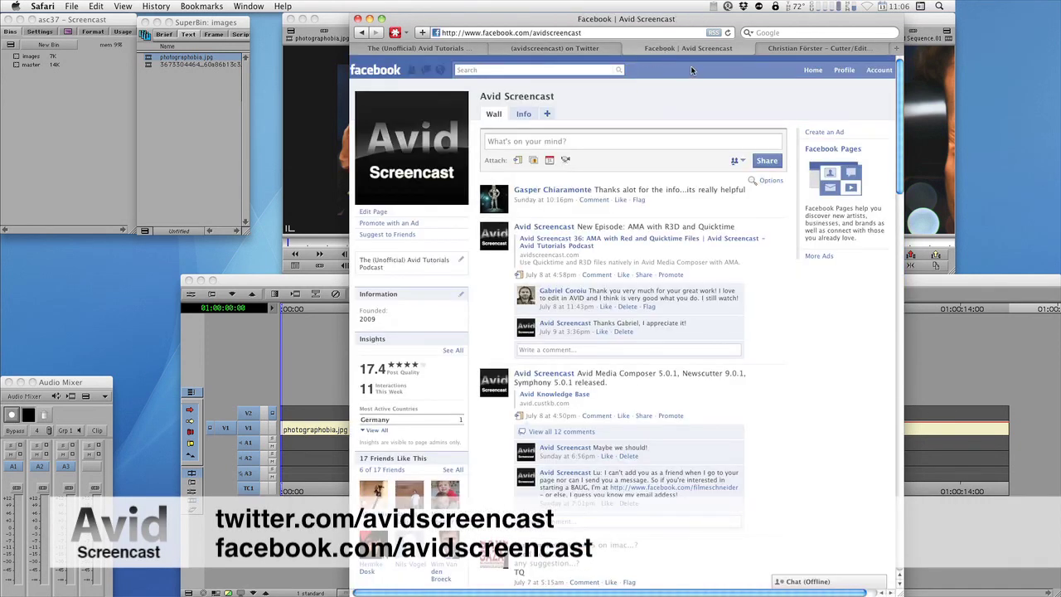
click(777, 56)
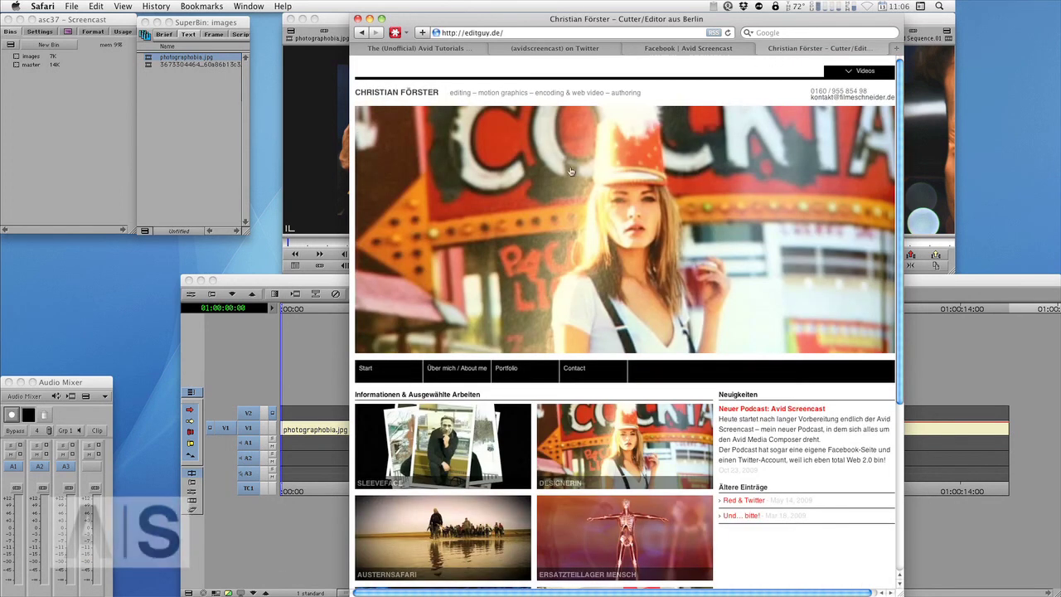